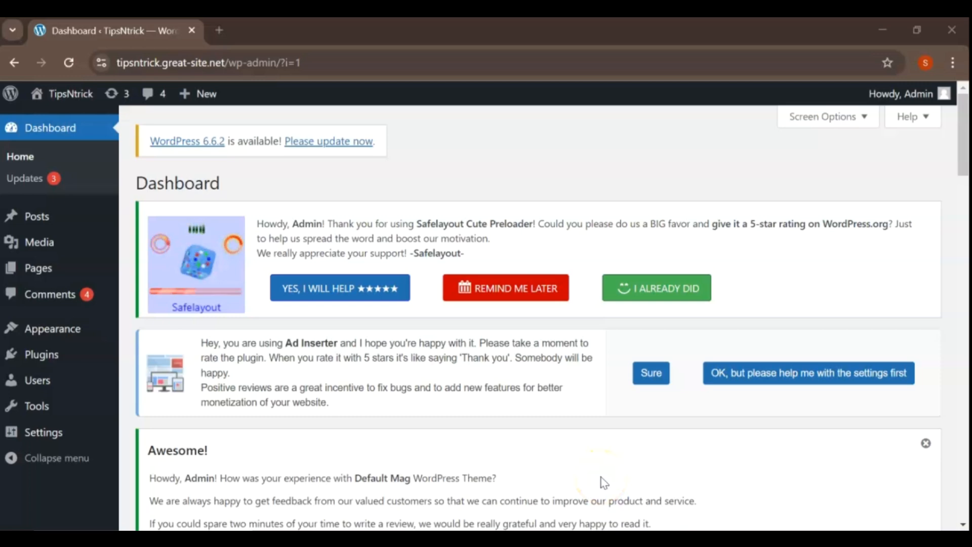
- Open the page for adding new plugins and search for "popup by supsystic"
mouse_move(20, 355)
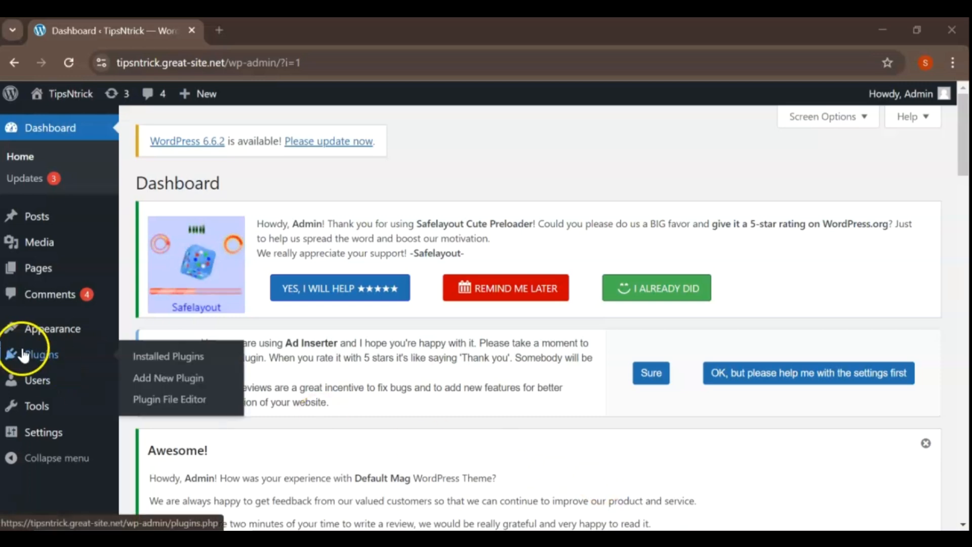
left_click(144, 379)
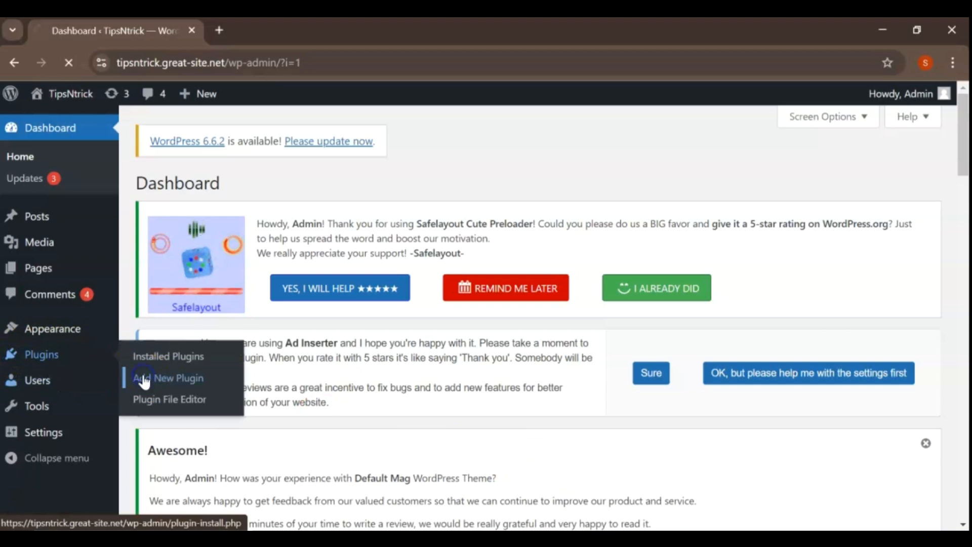
scroll(743, 382, "down", 8)
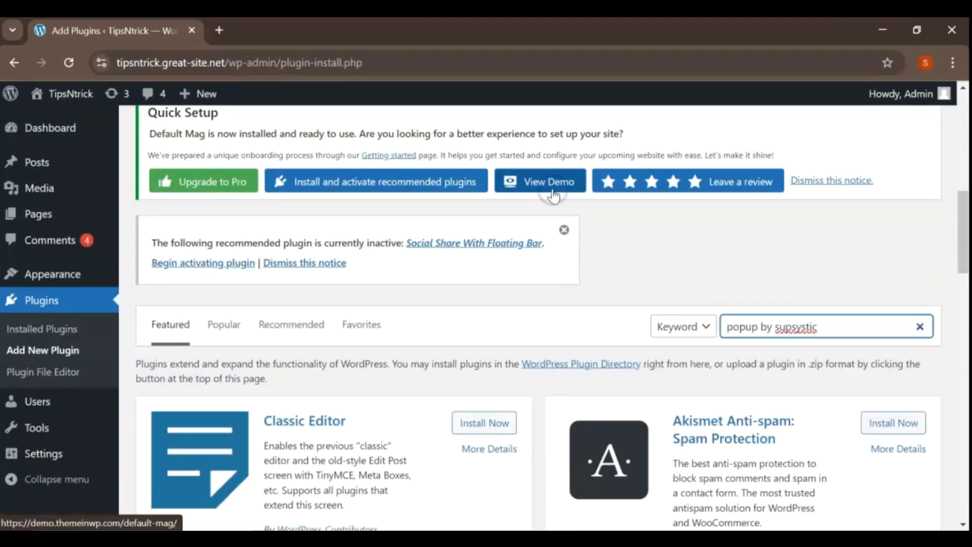
scroll(869, 364, "down", 2)
scroll(867, 362, "down", 2)
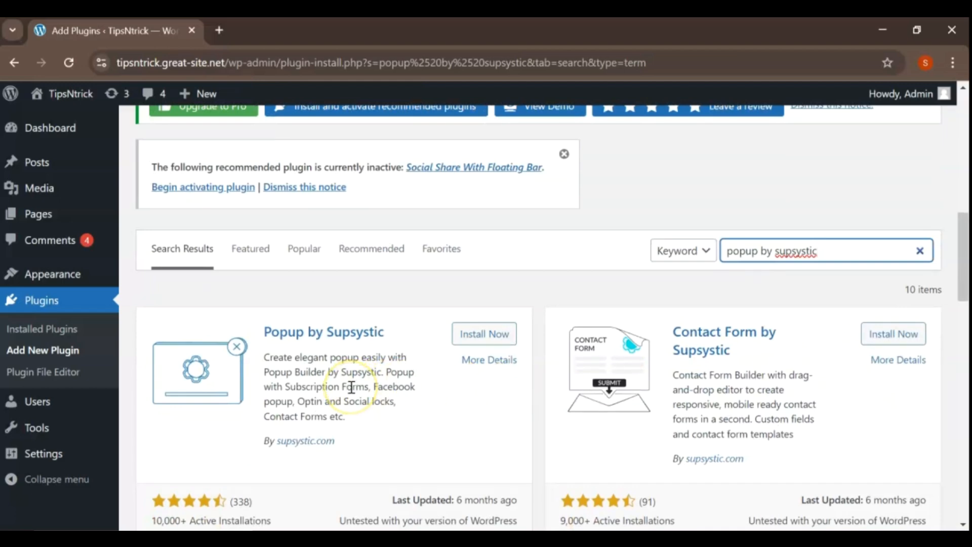
- Install and activate the Popup by Supsystic plugin, and dismiss its welcome tour
left_click(485, 335)
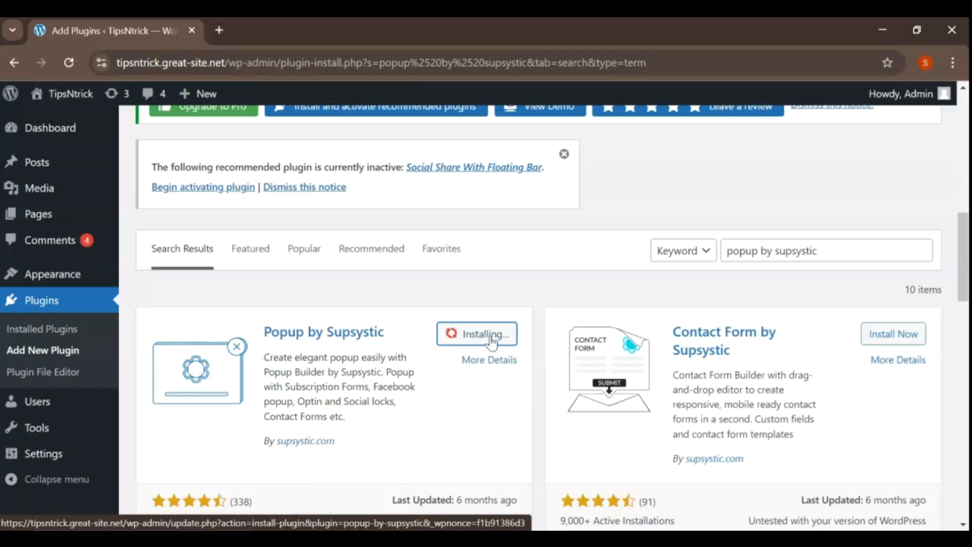
left_click(490, 337)
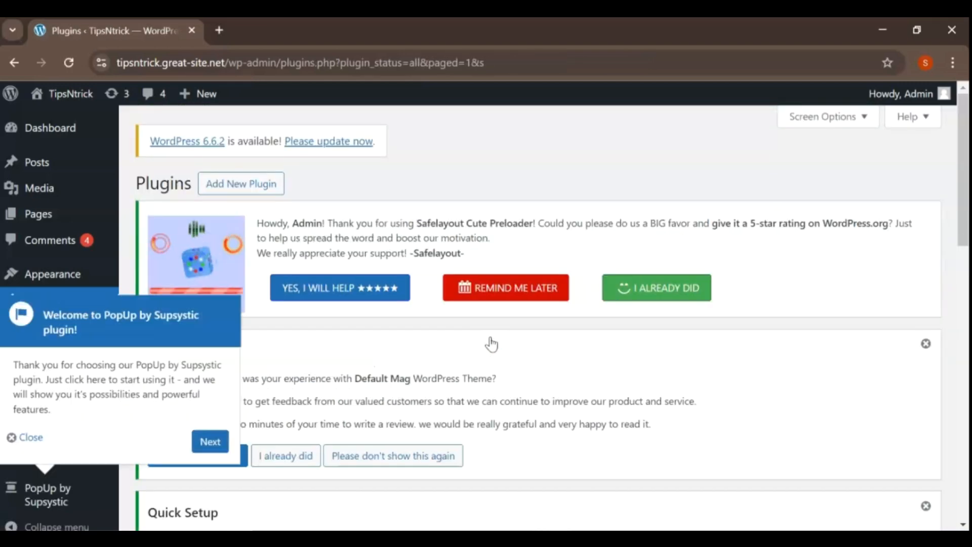
left_click(18, 440)
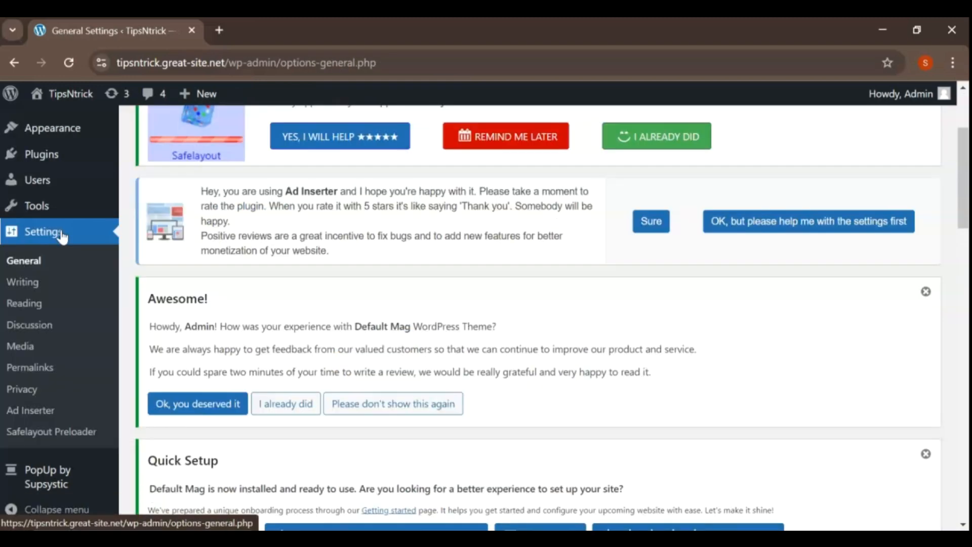
- Go to the PopUp by Supsystic plugin's page and start adding a new popup
mouse_move(66, 472)
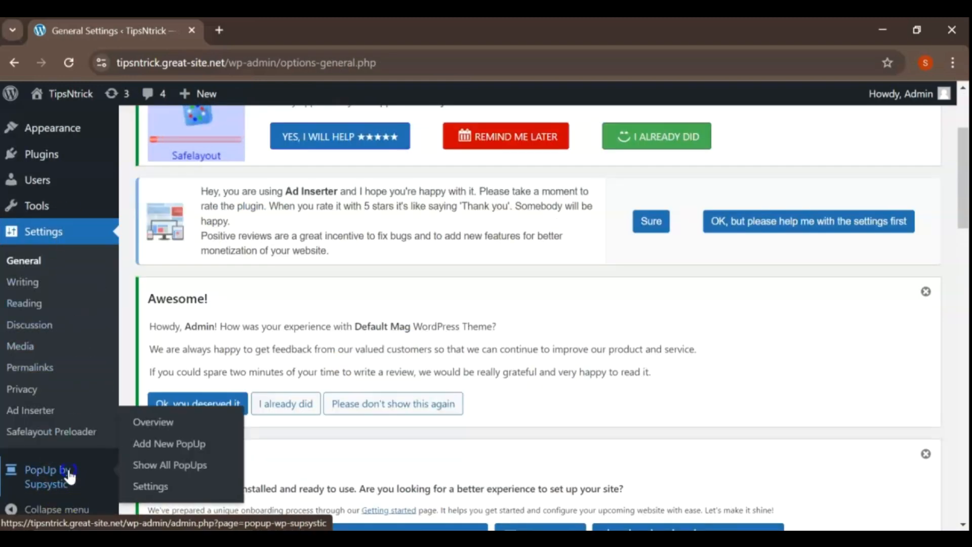
scroll(438, 342, "down", 6)
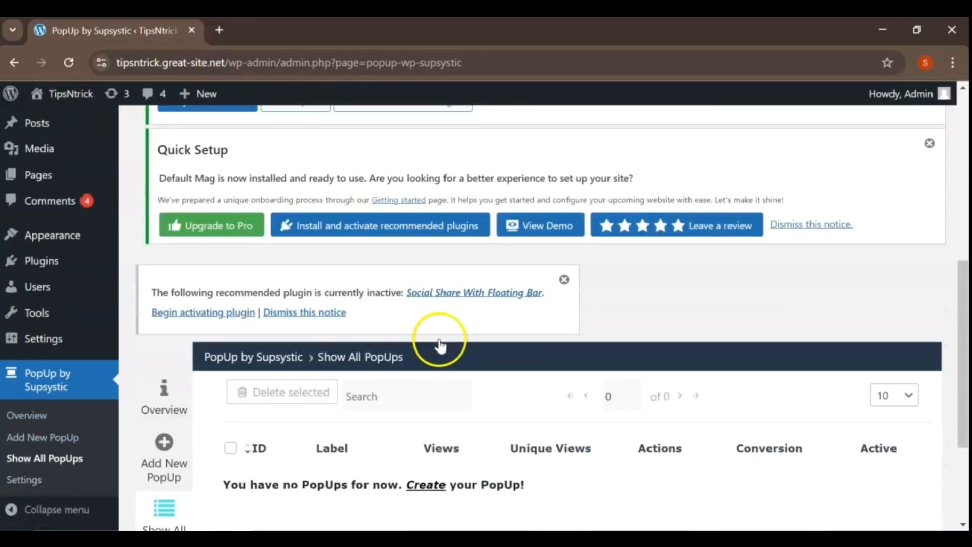
scroll(439, 346, "down", 1)
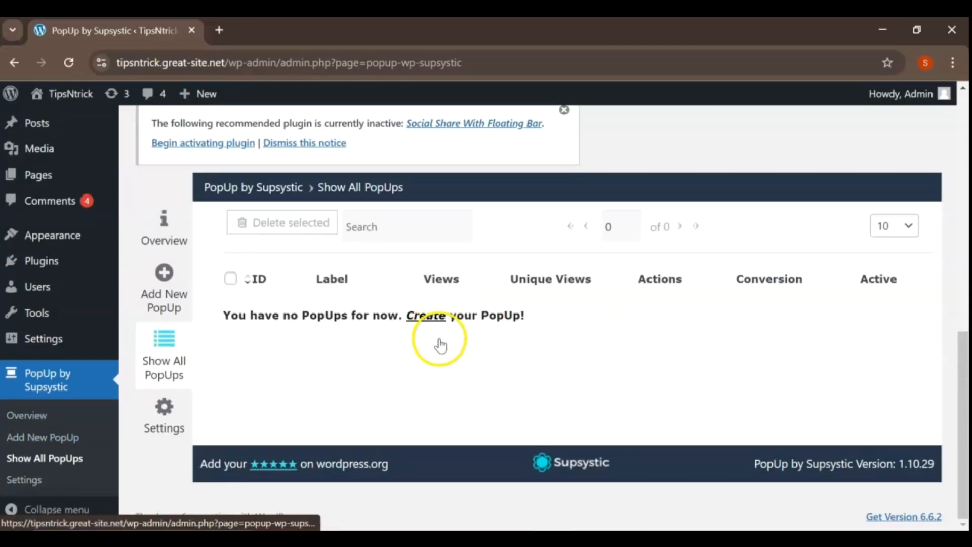
left_click(163, 291)
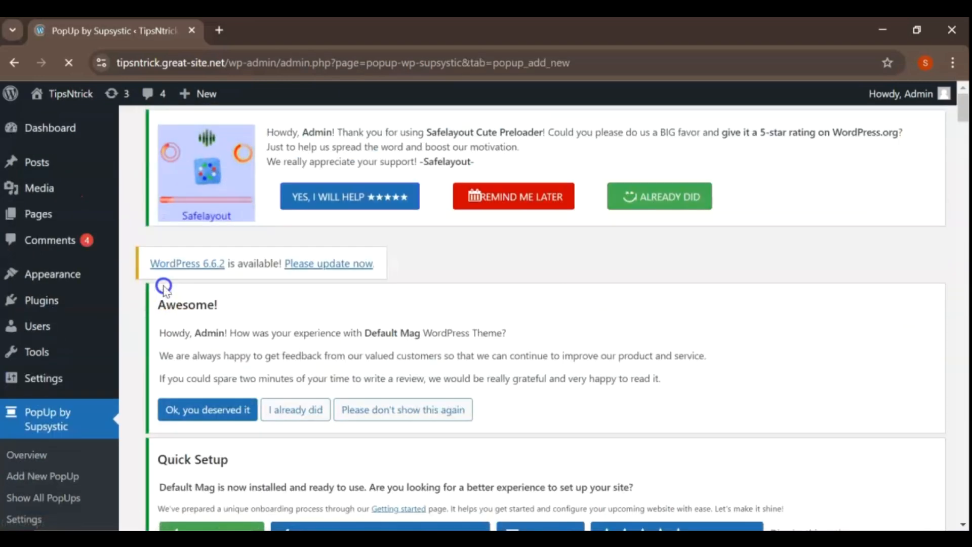
- Look through the full gallery of available popup templates for the new popup
scroll(431, 326, "down", 5)
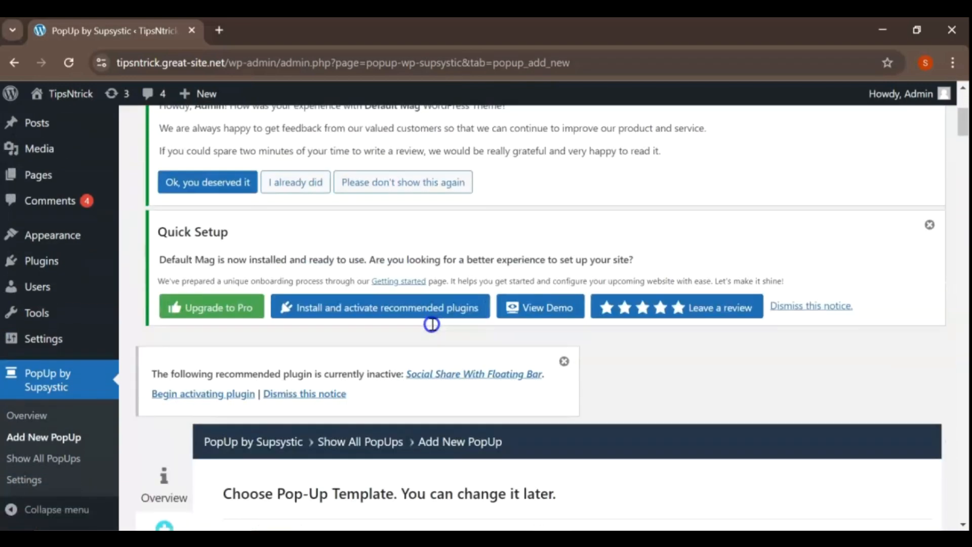
scroll(432, 327, "down", 7)
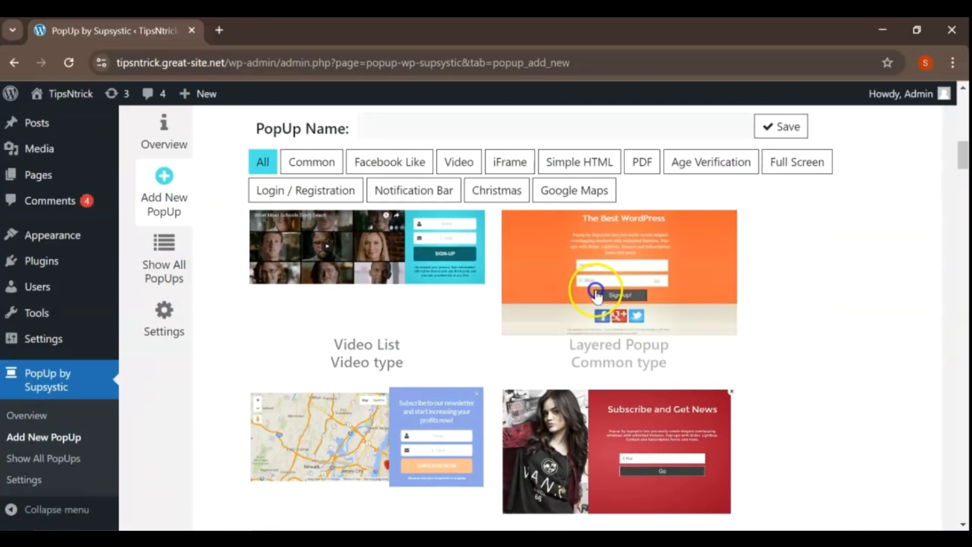
scroll(737, 312, "down", 5)
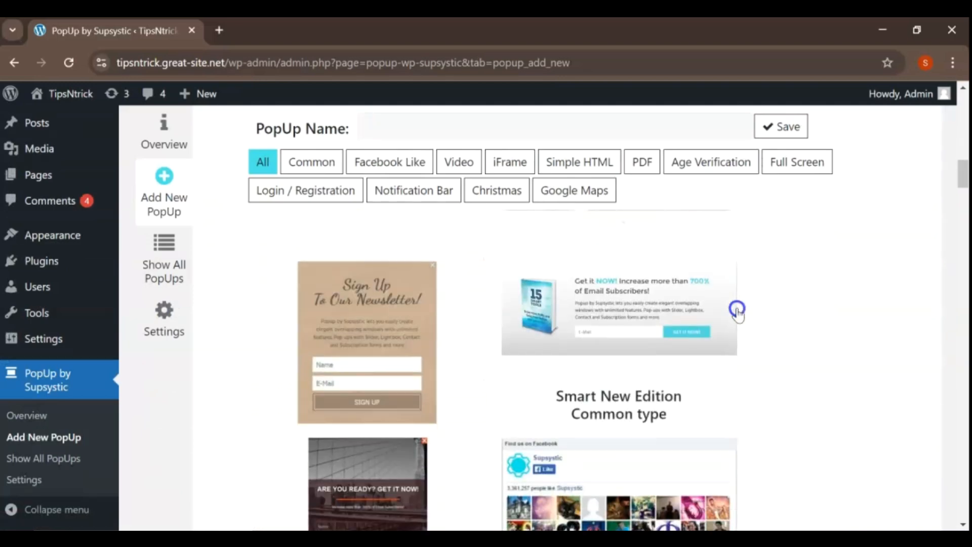
scroll(737, 311, "down", 8)
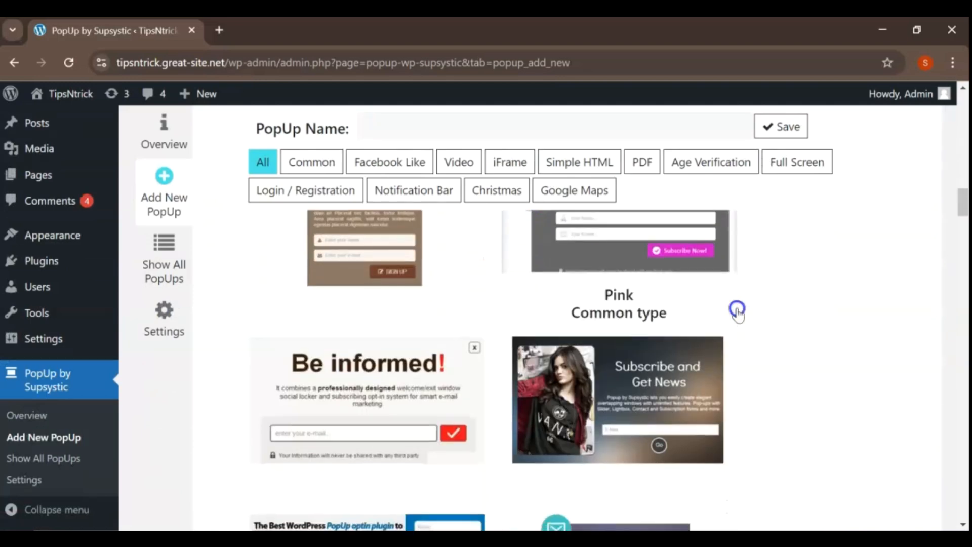
scroll(737, 311, "down", 5)
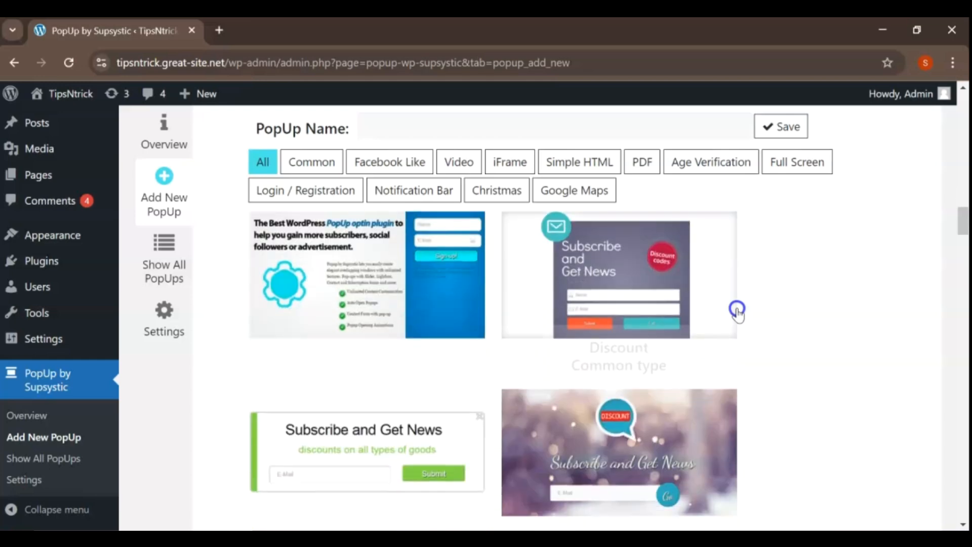
scroll(836, 284, "down", 3)
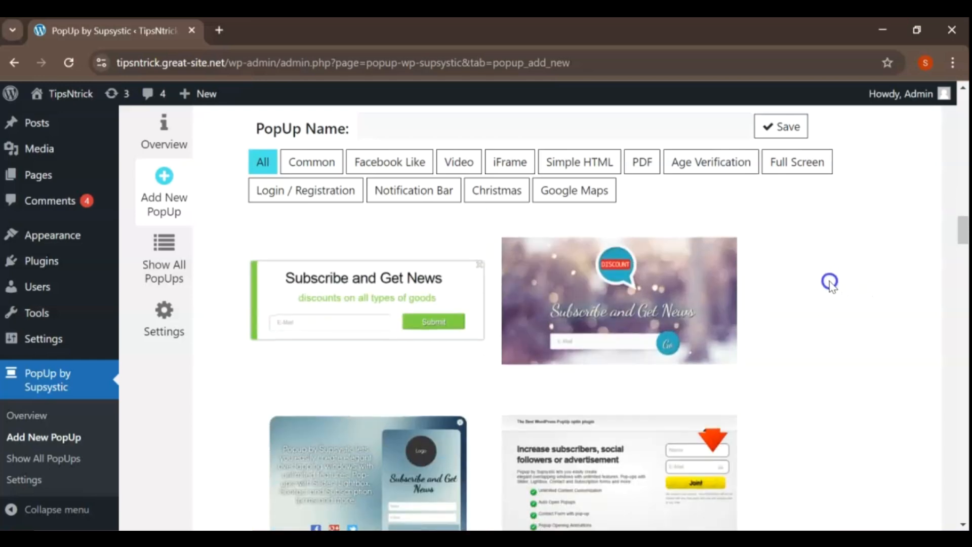
scroll(831, 283, "down", 6)
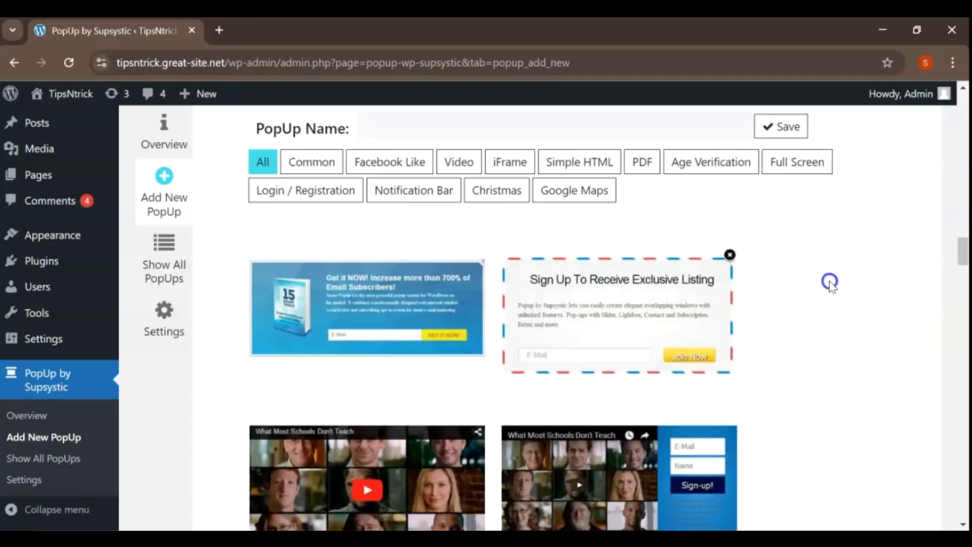
scroll(831, 282, "down", 8)
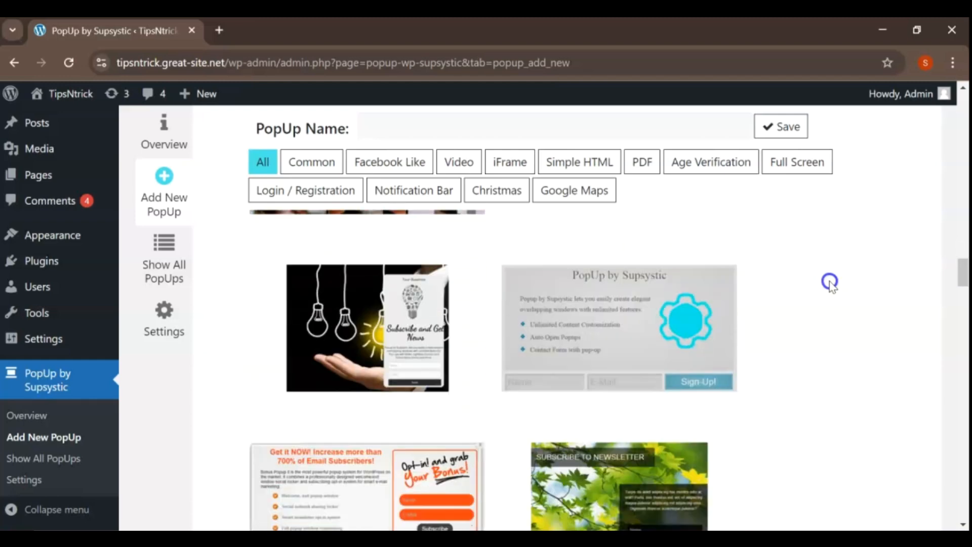
scroll(831, 283, "down", 12)
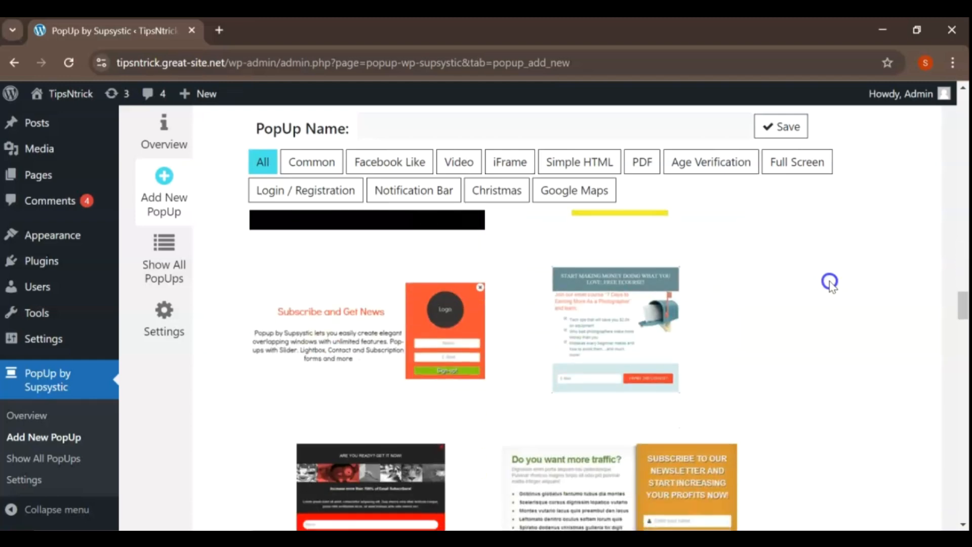
right_click(830, 283)
left_click(831, 298)
scroll(829, 304, "down", 10)
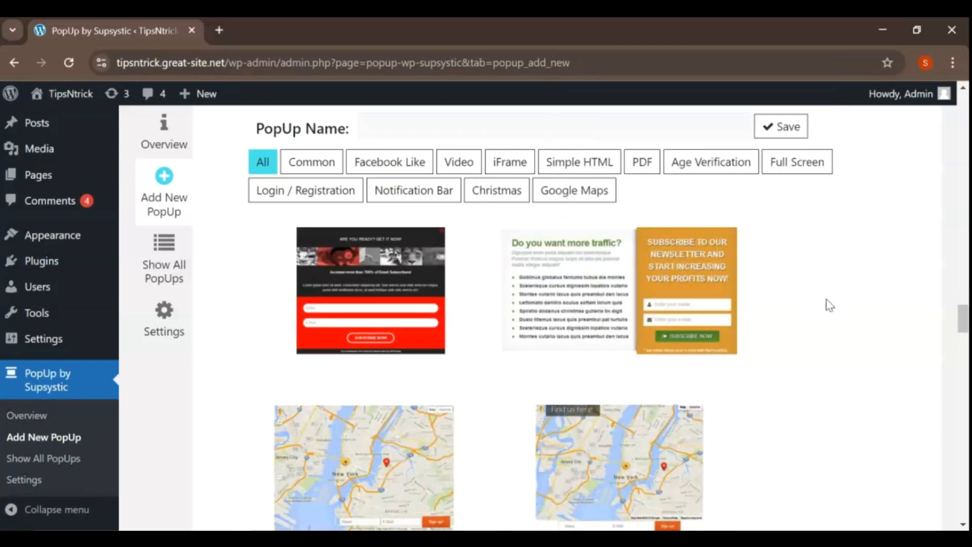
scroll(827, 300, "down", 12)
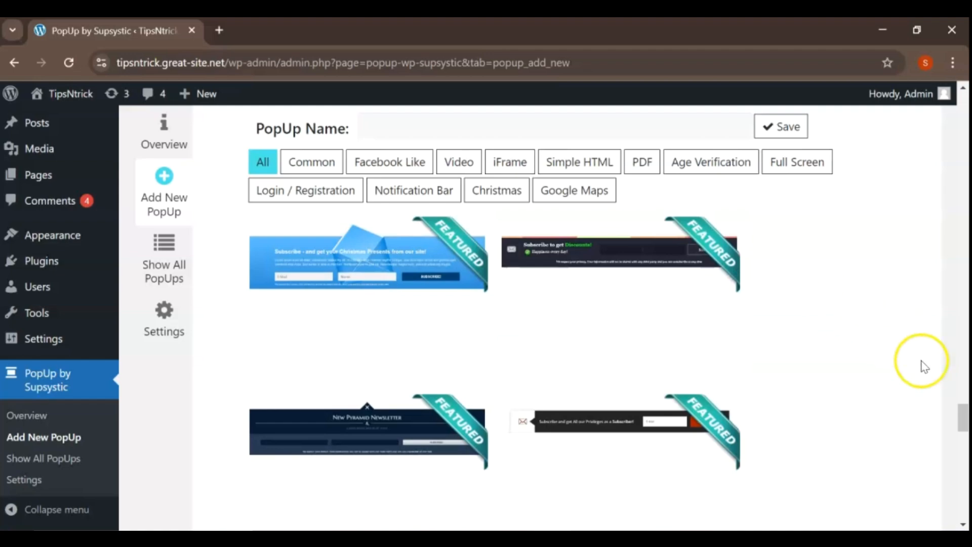
- Create a popup named MAFTI from the Video Classy template in the Video category
left_click_drag(959, 421, 923, 213)
left_click(460, 161)
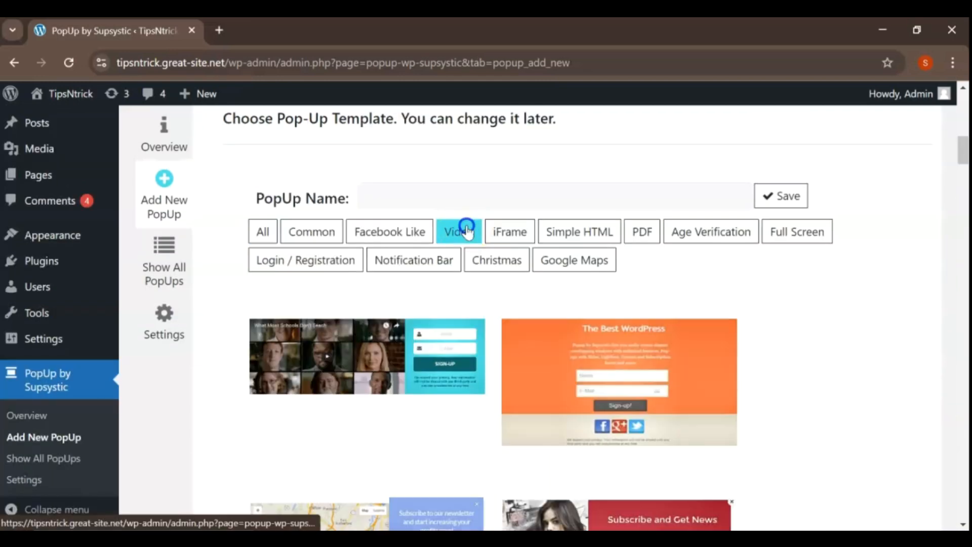
scroll(468, 231, "down", 3)
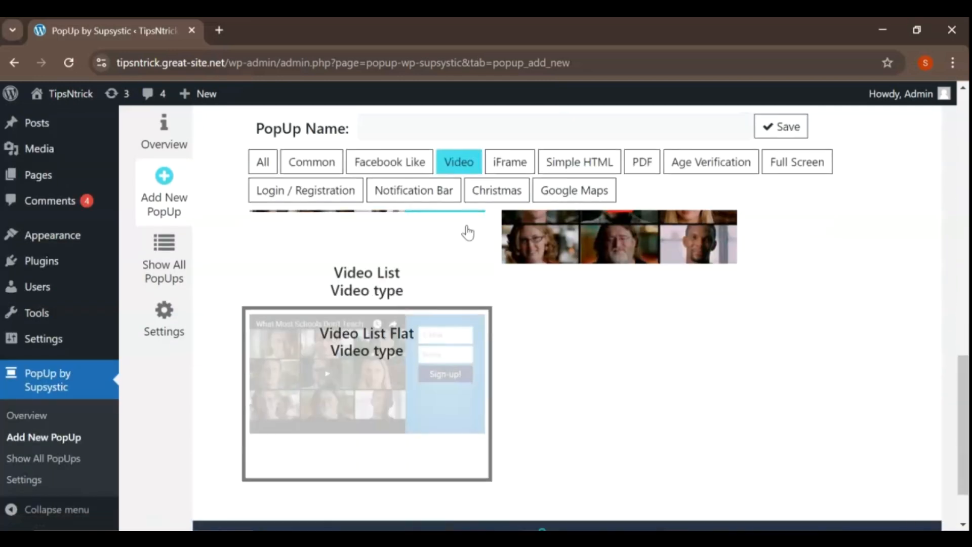
left_click(388, 401)
scroll(387, 355, "up", 4)
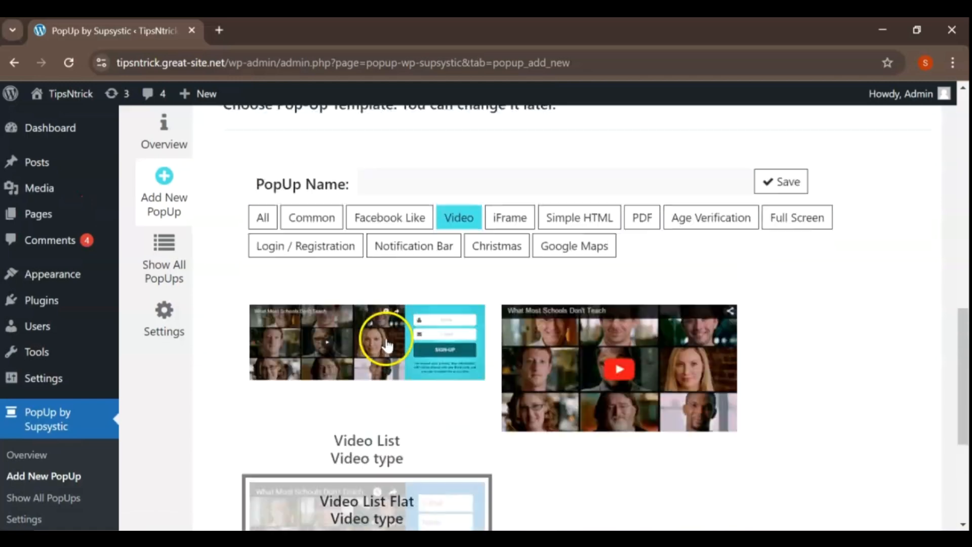
left_click(619, 384)
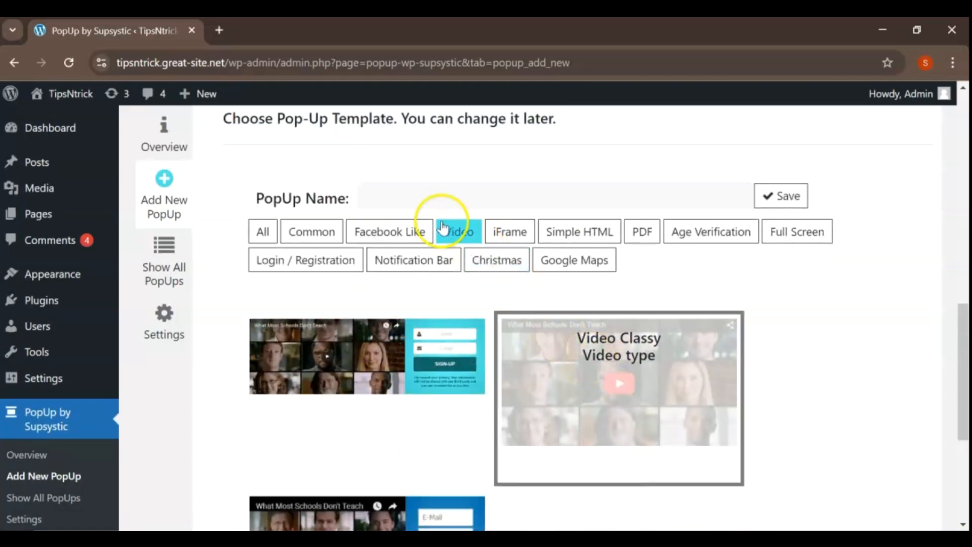
scroll(419, 208, "up", 2)
left_click(438, 269)
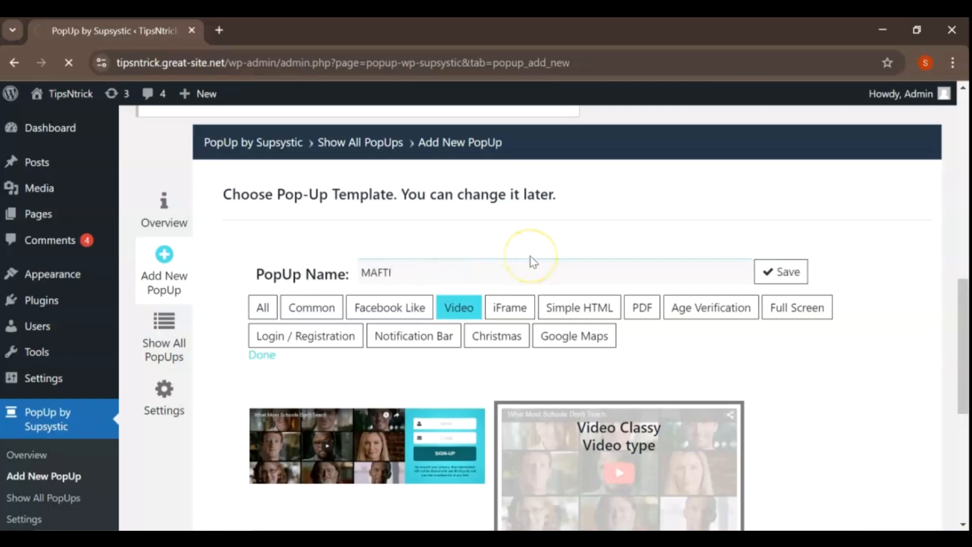
- Delay the popup by 5 seconds after page load, counting time from the first site load
scroll(530, 256, "down", 4)
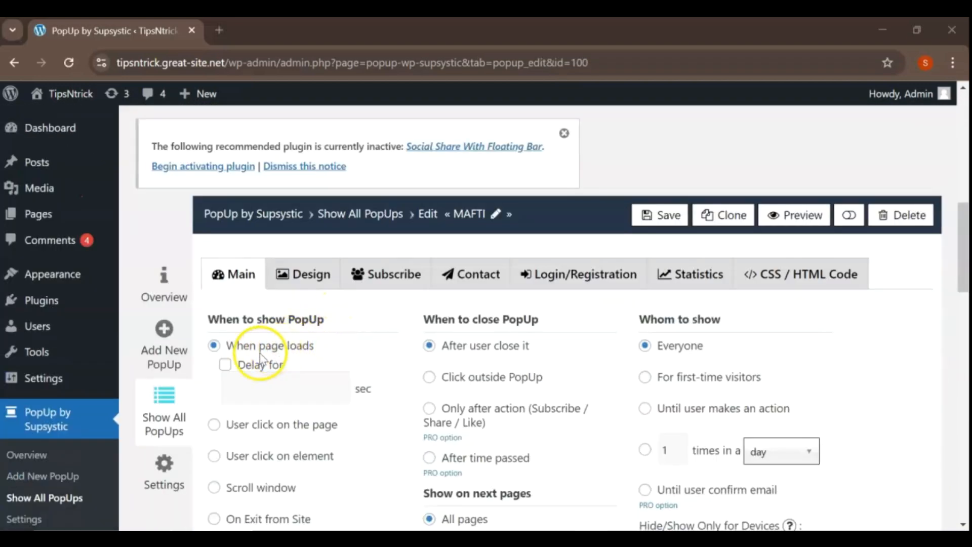
left_click(225, 366)
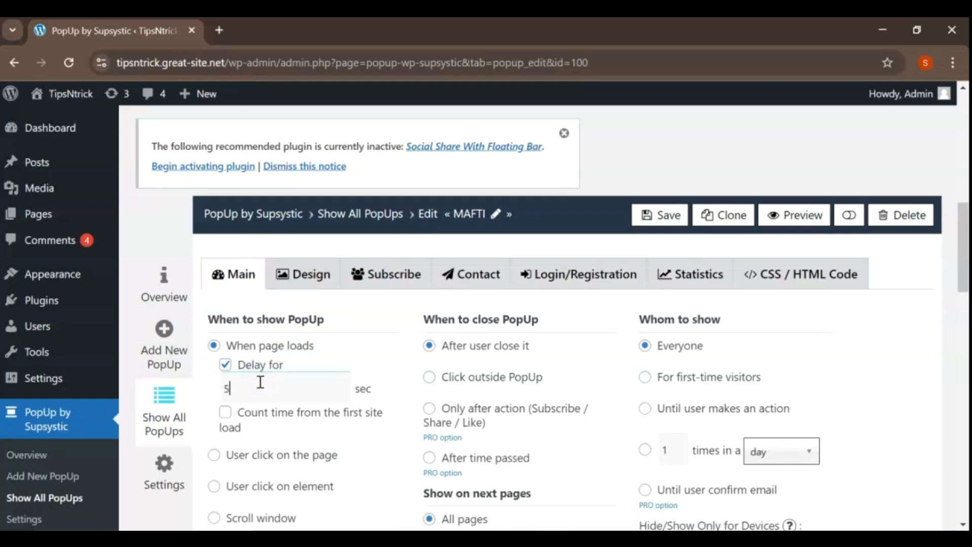
mouse_move(226, 410)
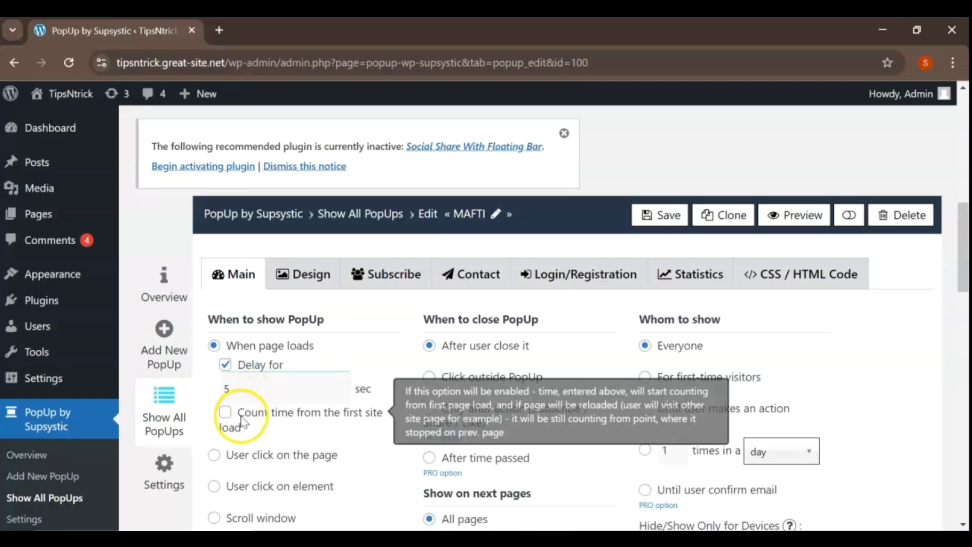
left_click(224, 416)
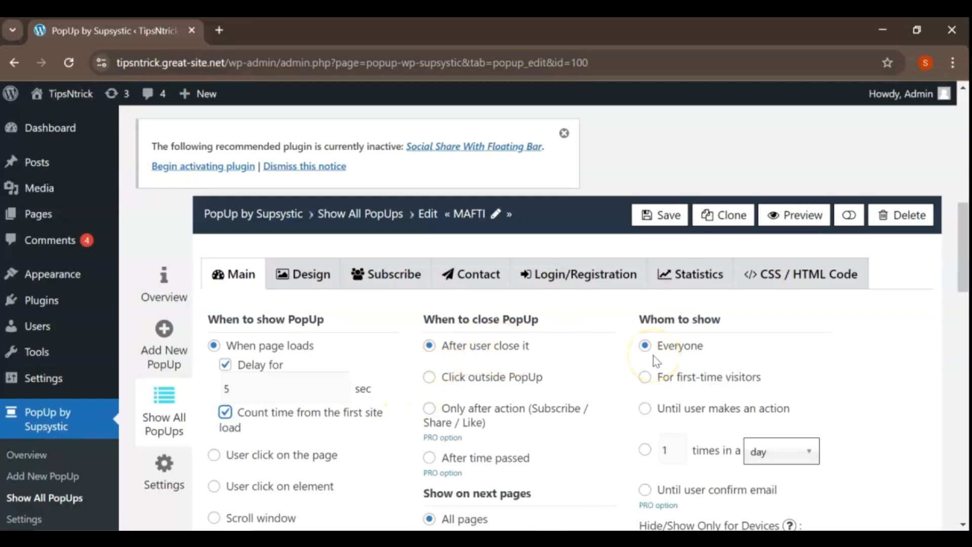
- Review the popup's closing, audience and page display conditions, and open its design appearance settings
scroll(657, 361, "down", 2)
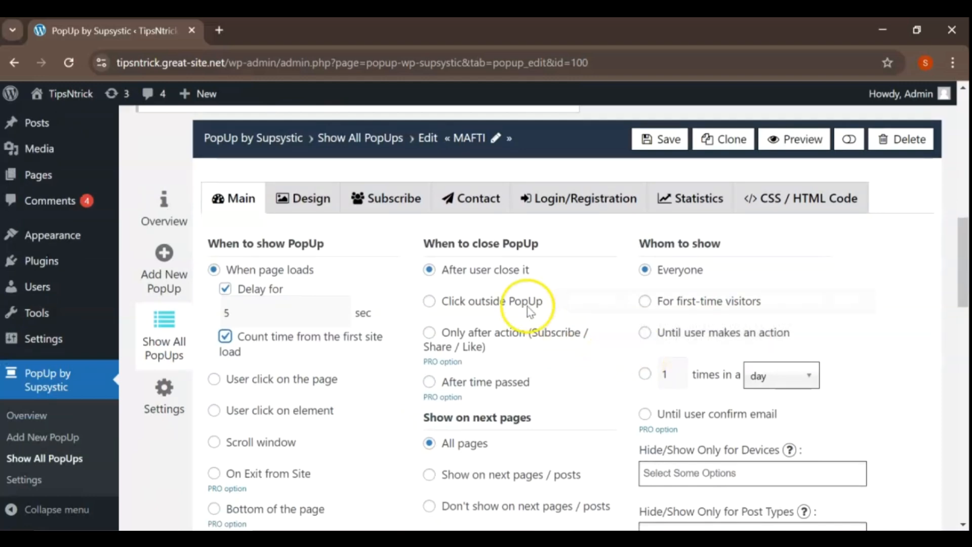
scroll(523, 296, "down", 3)
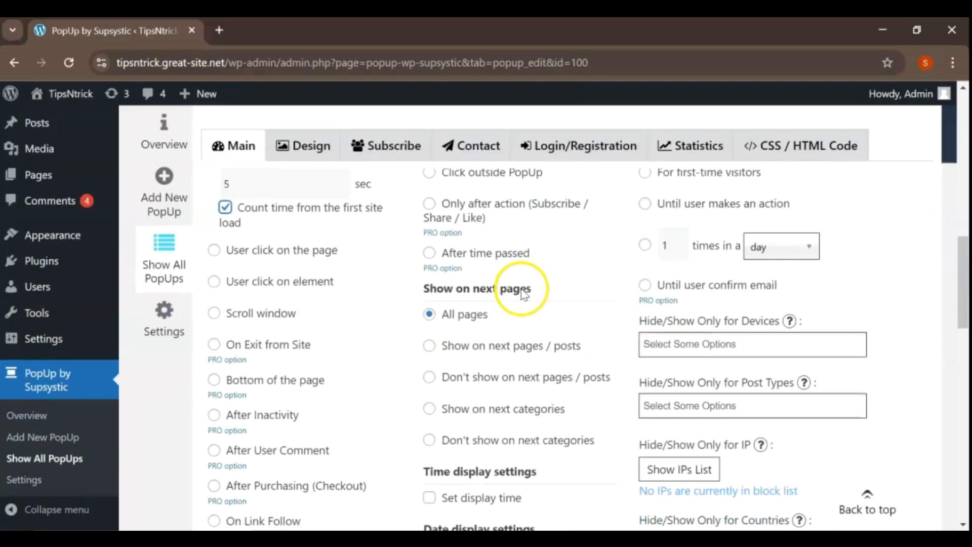
scroll(522, 288, "down", 2)
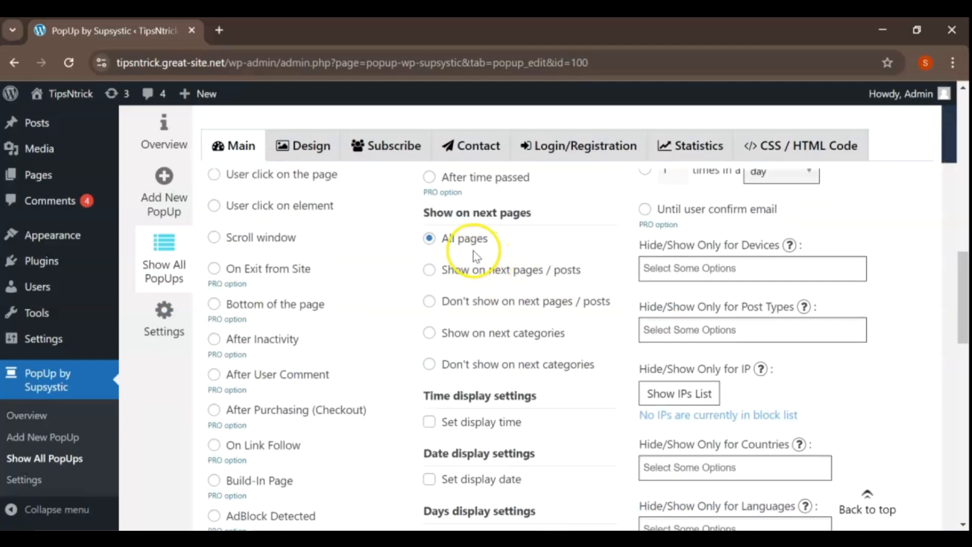
scroll(476, 256, "up", 5)
left_click(290, 198)
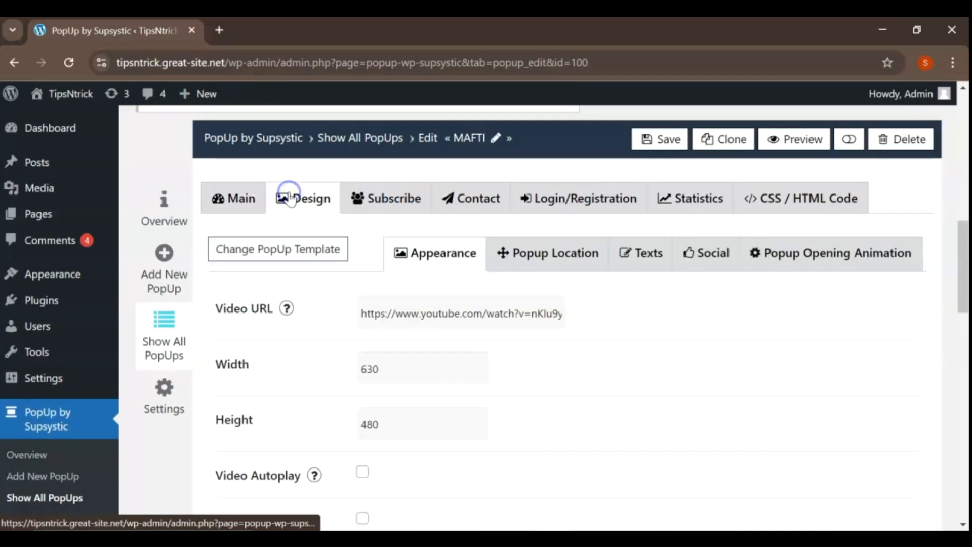
- Switch to YouTube Studio and copy the shareable link of the video about setting up Adsterra Ads in WordPress
left_click(527, 327)
left_click(432, 546)
mouse_move(397, 336)
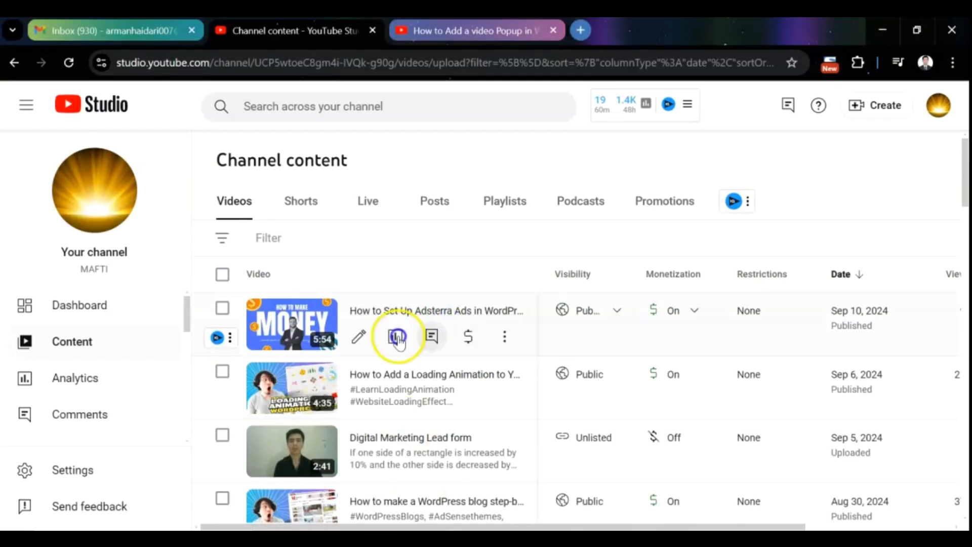
left_click(506, 341)
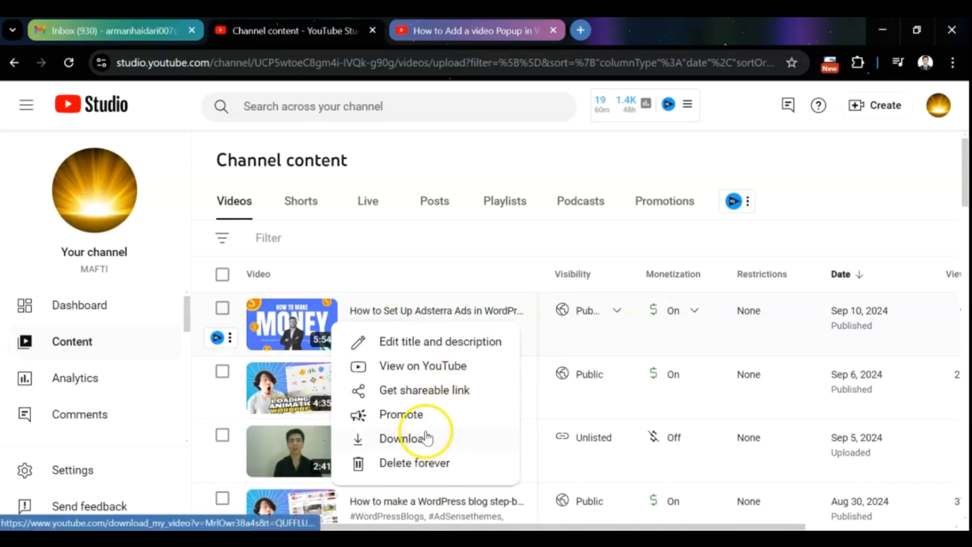
left_click(417, 393)
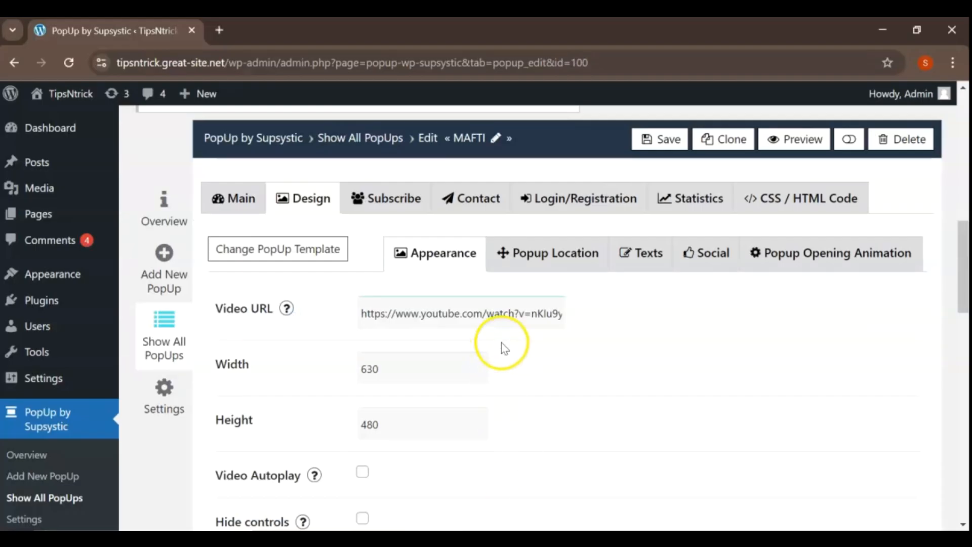
triple_click(515, 319)
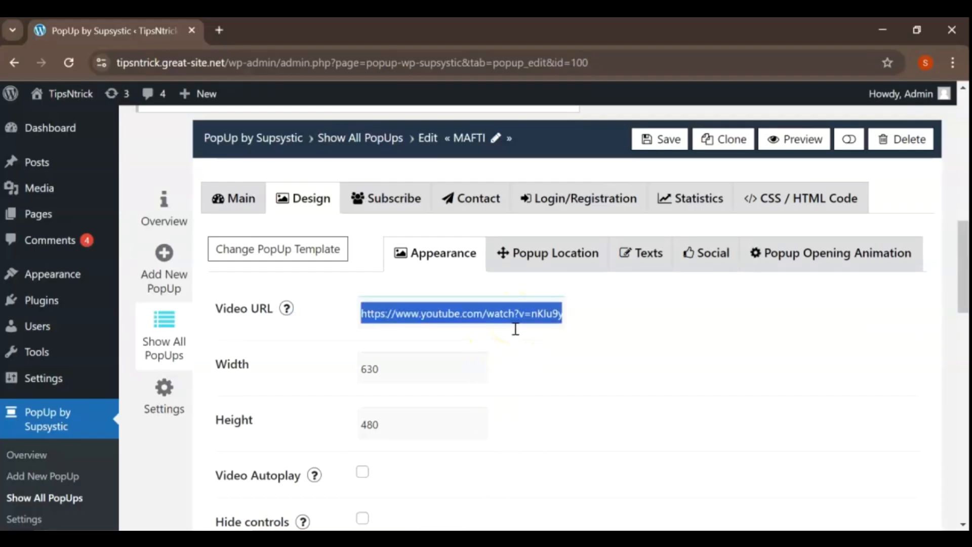
key("BackSpace")
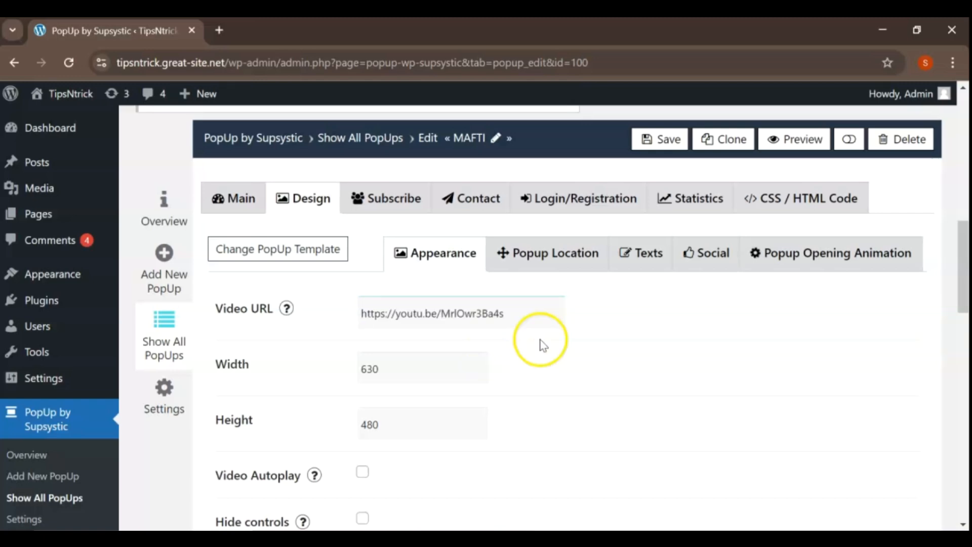
left_click(660, 318)
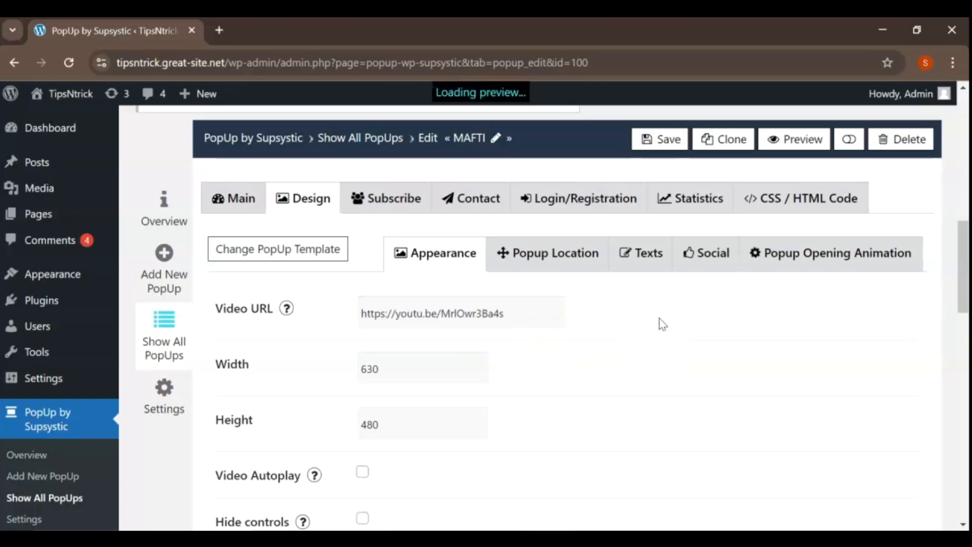
- Set the popup's background color to the blue preset #1e73be and check the design preview
scroll(425, 370, "down", 5)
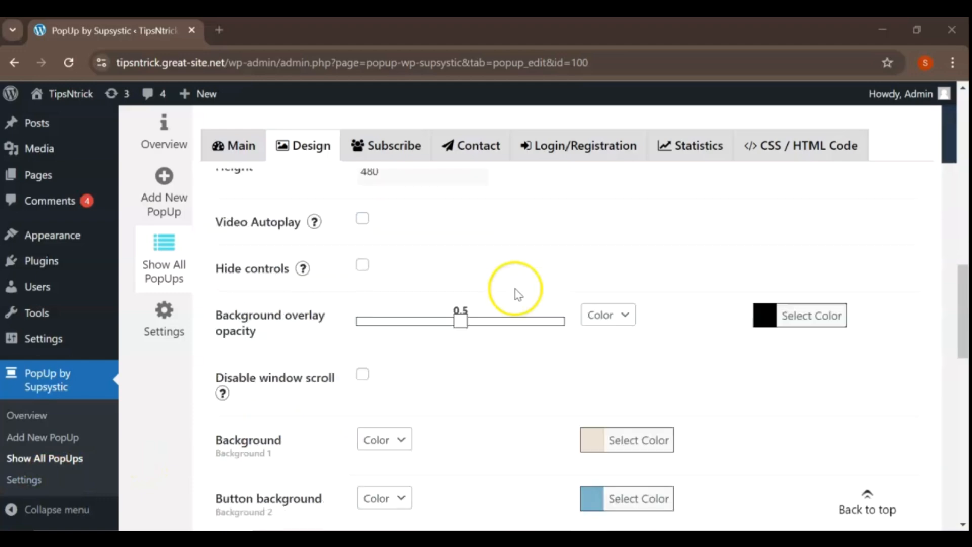
scroll(515, 289, "down", 1)
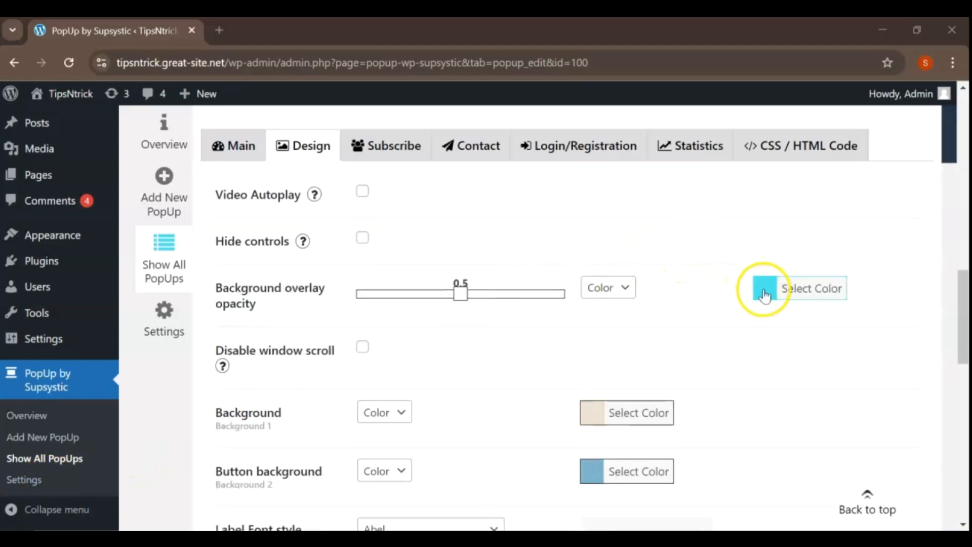
left_click(590, 419)
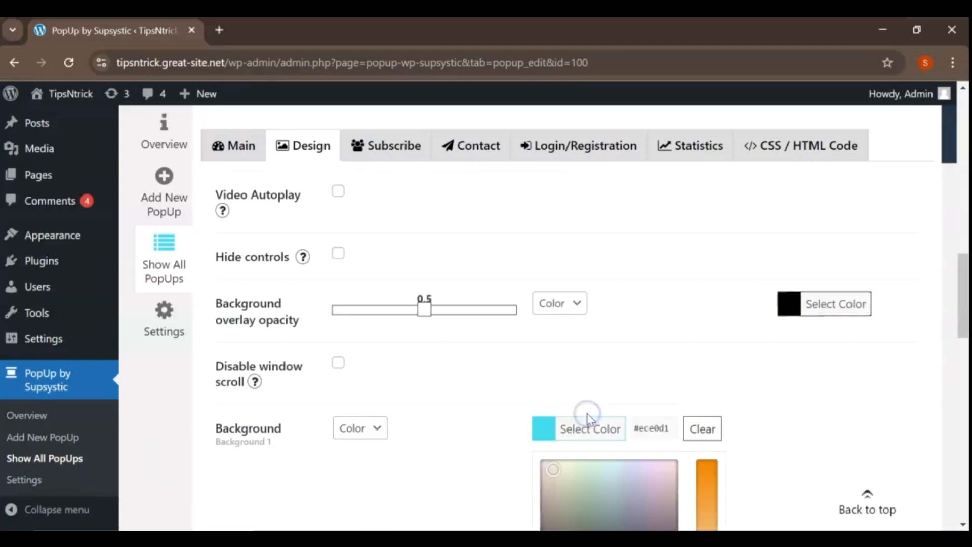
scroll(589, 419, "down", 4)
left_click(652, 381)
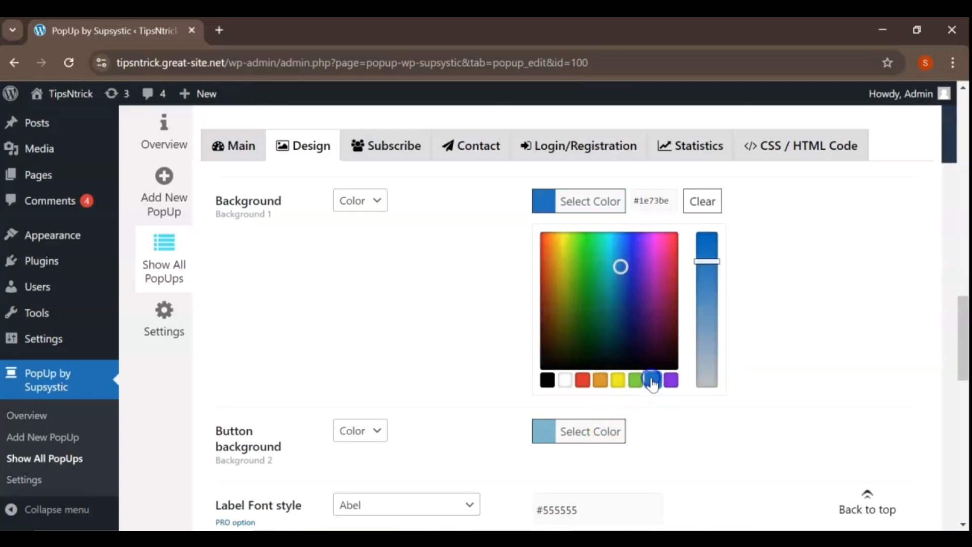
left_click(466, 328)
scroll(445, 310, "down", 5)
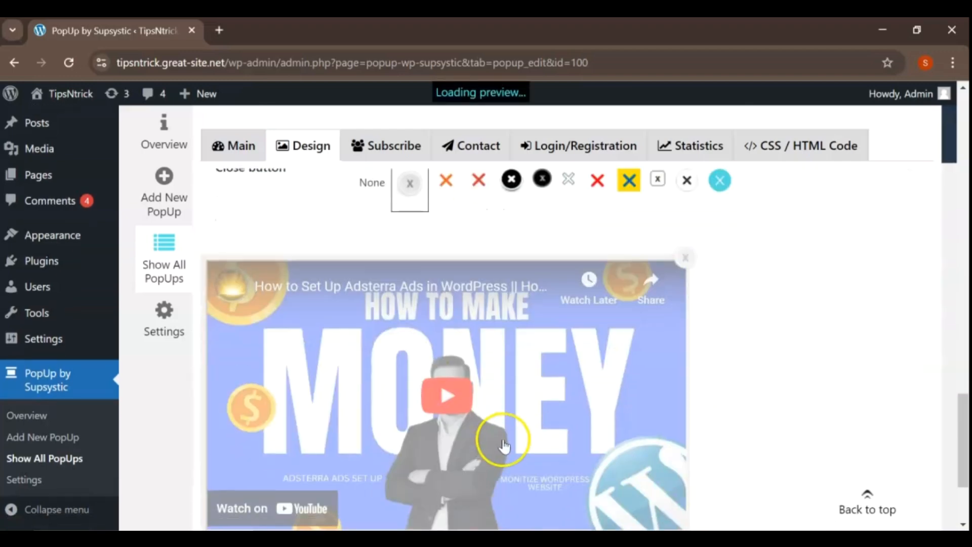
- Set the popup's button background to the yellow preset #eeee22, check the design preview, and save the popup
scroll(503, 445, "up", 9)
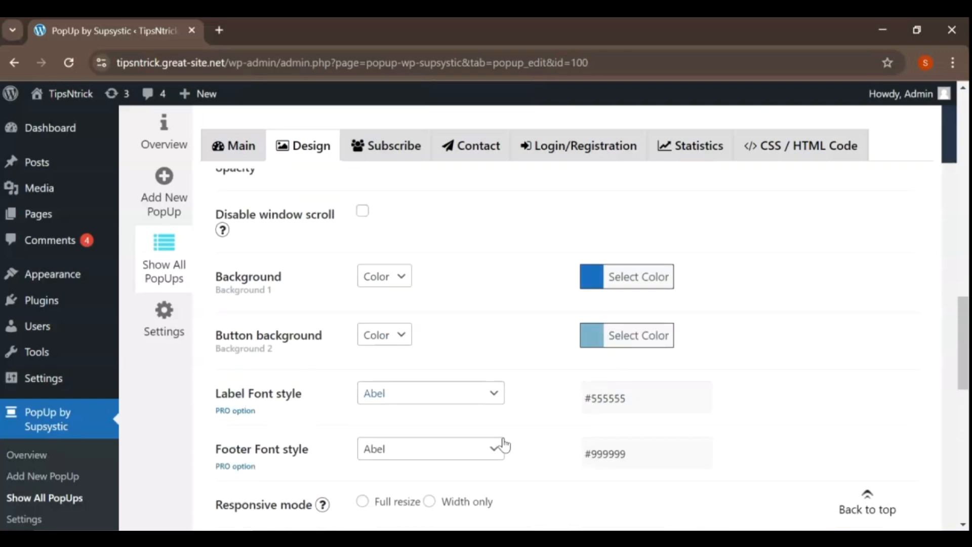
left_click(622, 335)
left_click(618, 515)
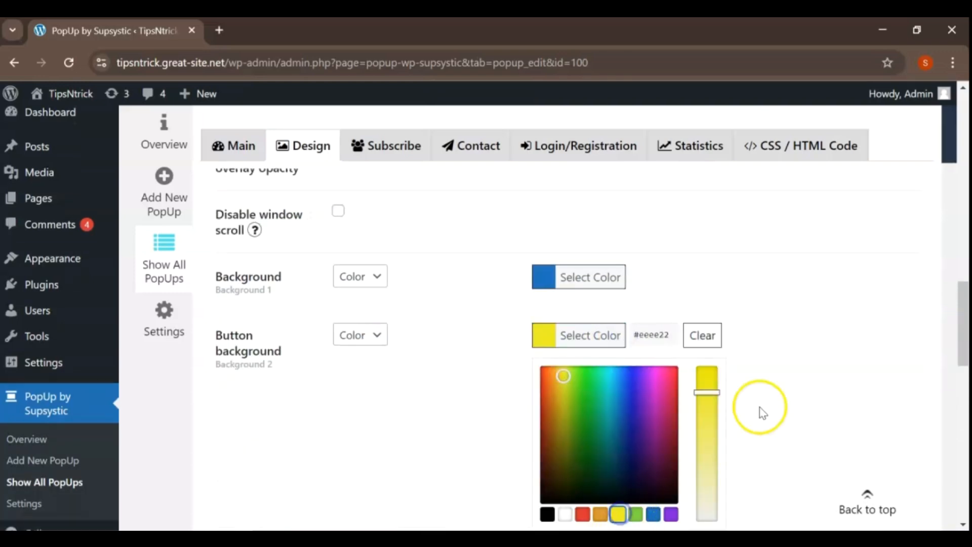
left_click(771, 386)
scroll(772, 387, "down", 5)
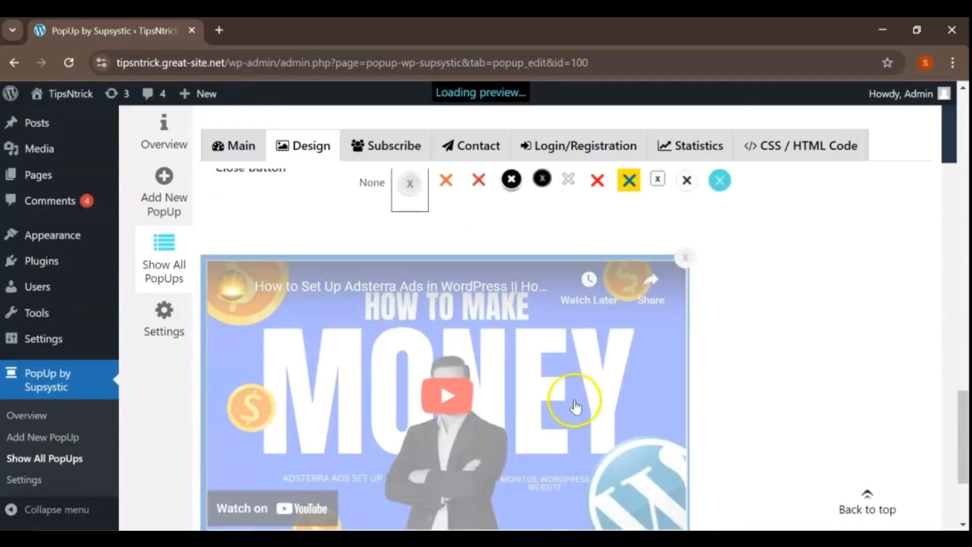
scroll(575, 400, "down", 3)
scroll(574, 400, "up", 2)
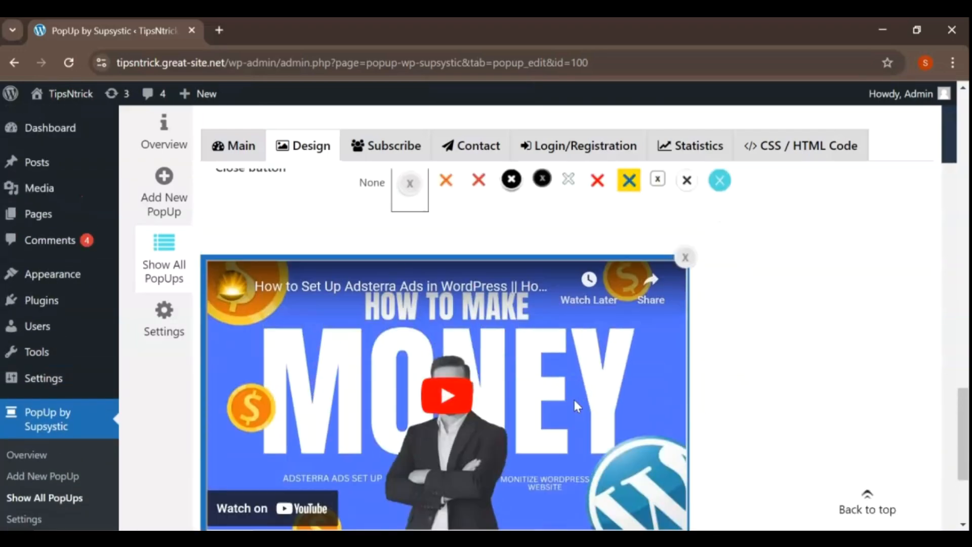
scroll(574, 400, "up", 15)
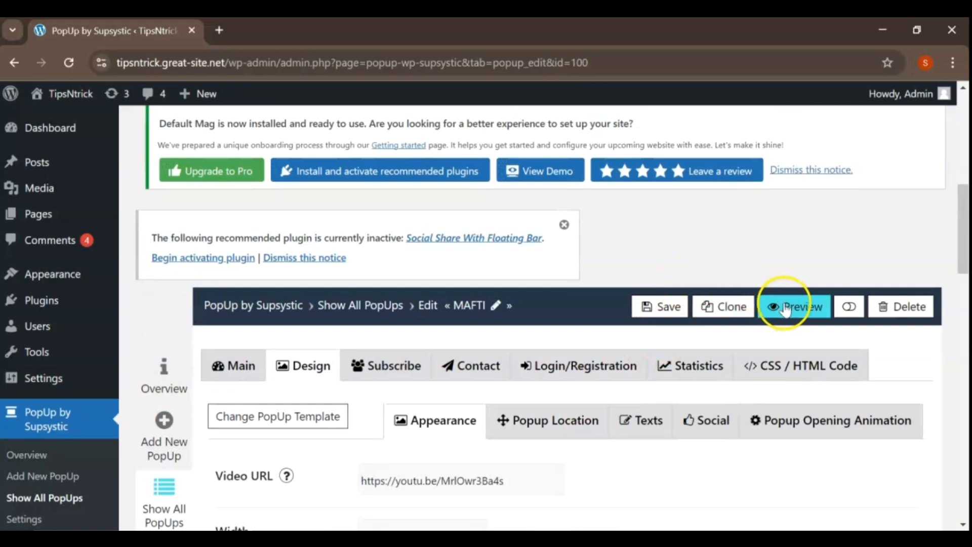
left_click(667, 315)
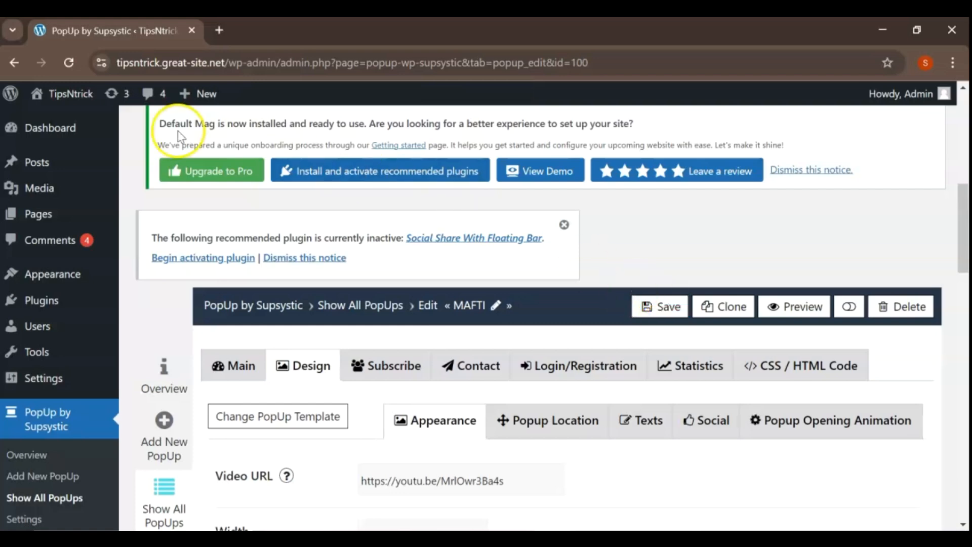
- Test the popup on the live site by dismissing the overlaying ad, playing the popup's video and closing it
mouse_move(39, 99)
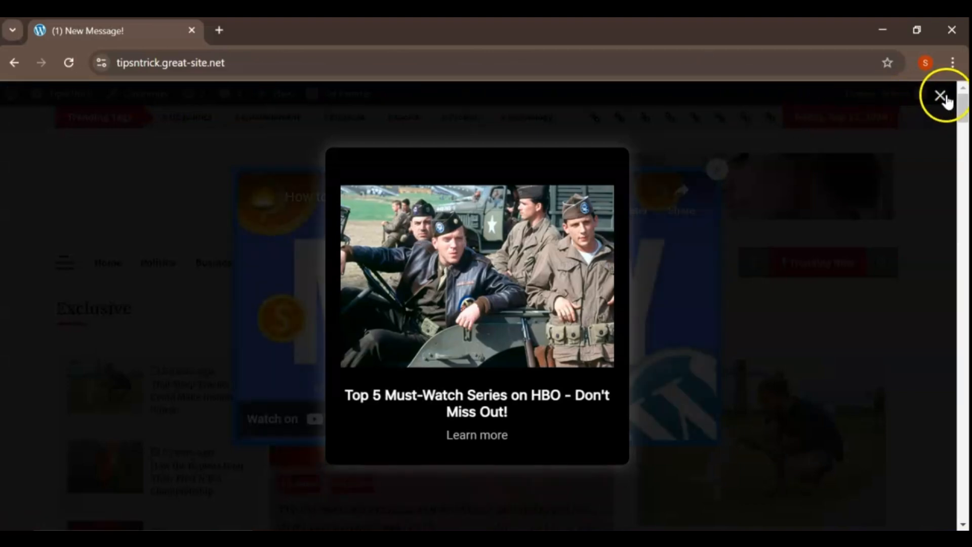
left_click(941, 96)
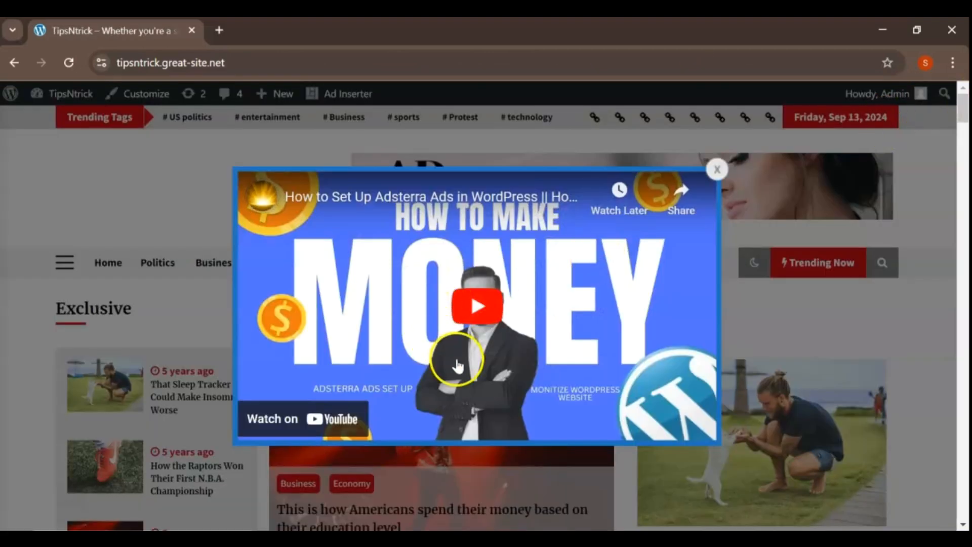
left_click(478, 308)
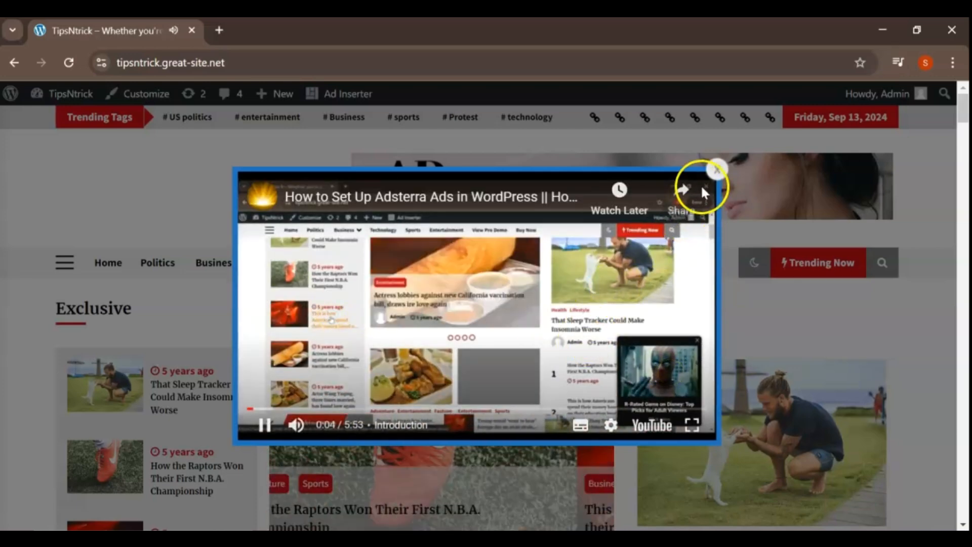
left_click(718, 173)
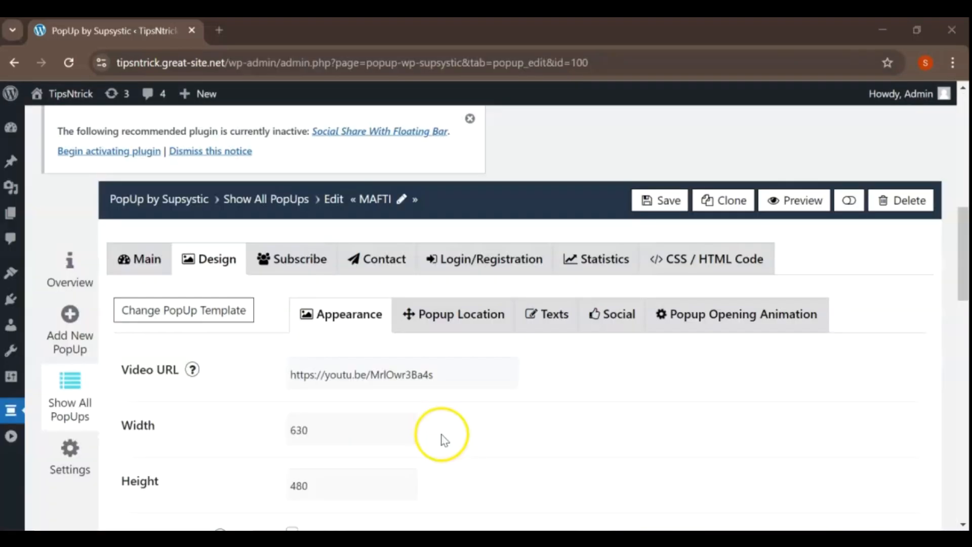
- Set the MAFTI popup's width to 800 and height to 500, and check the resized popup on the live site
scroll(443, 440, "down", 2)
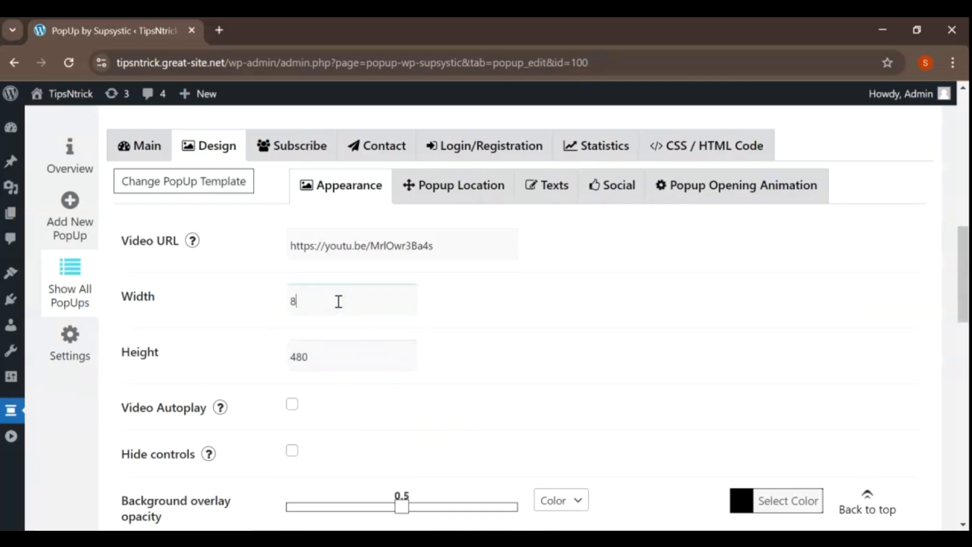
left_click(315, 357)
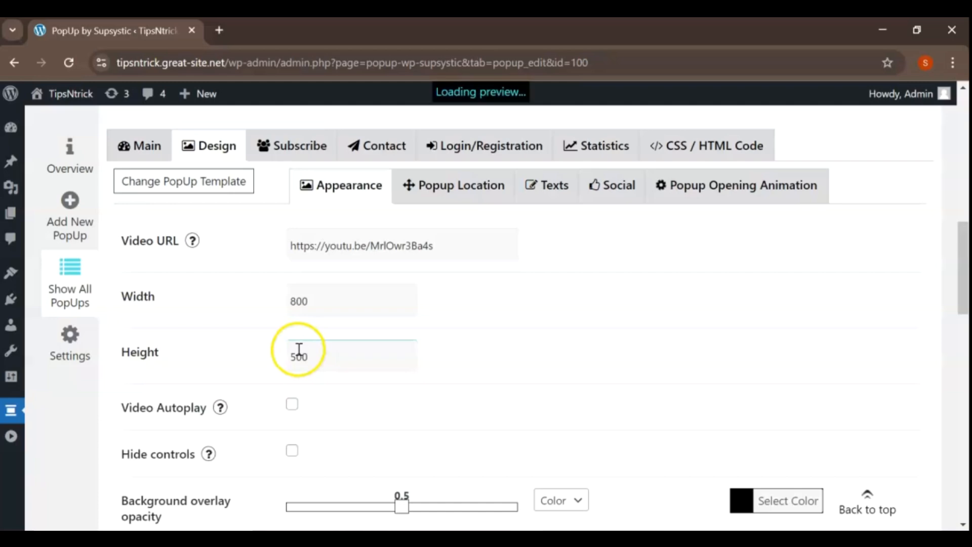
scroll(688, 245, "up", 5)
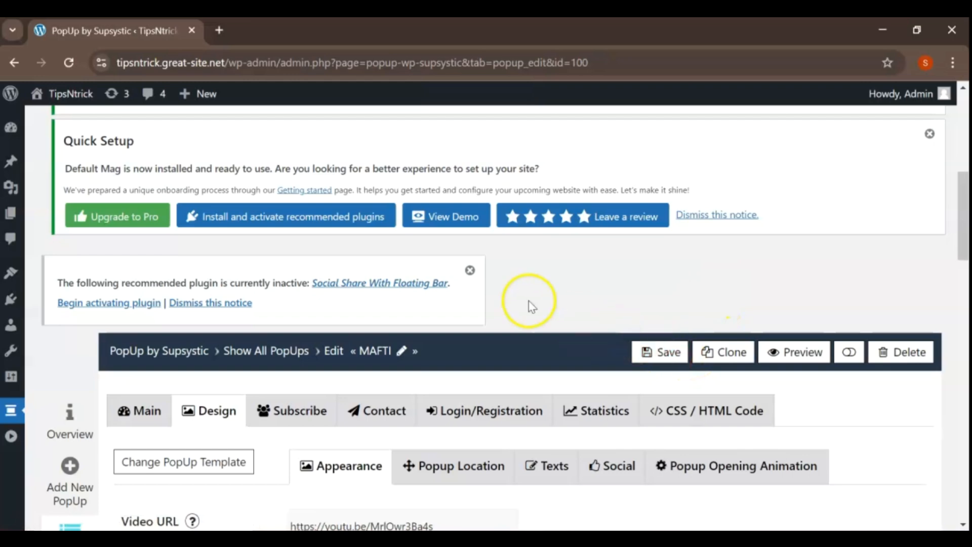
left_click(59, 119)
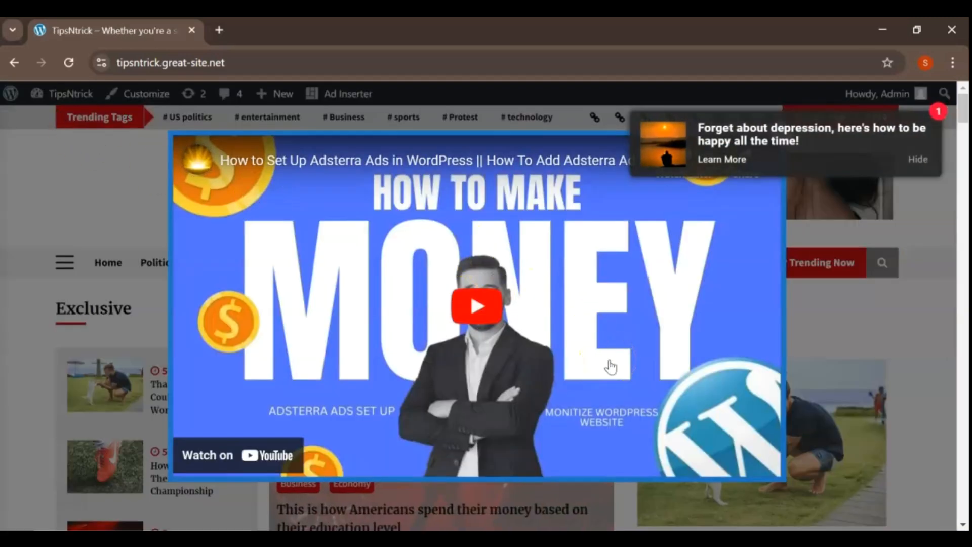
left_click(547, 364)
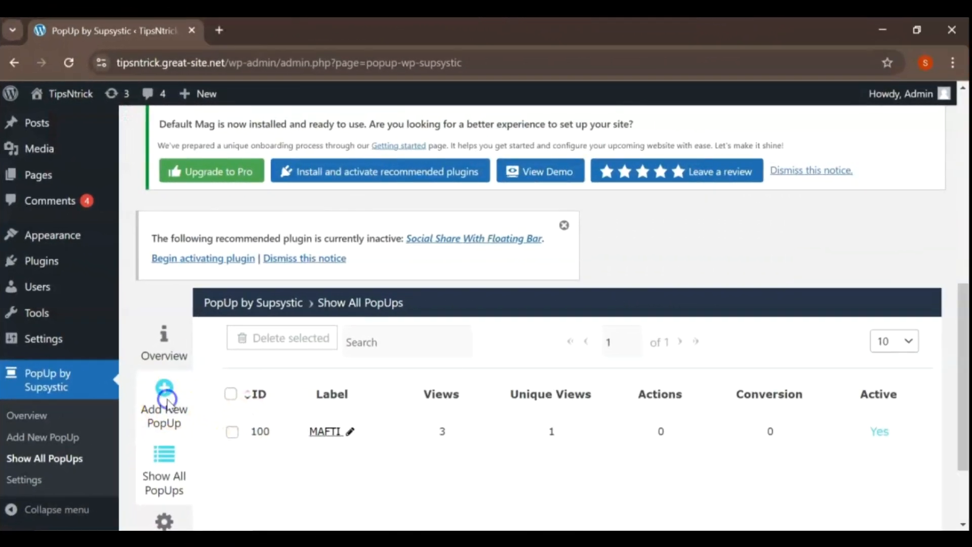
- Create another popup named "sign up" from the Pink common-type newsletter template
left_click(164, 390)
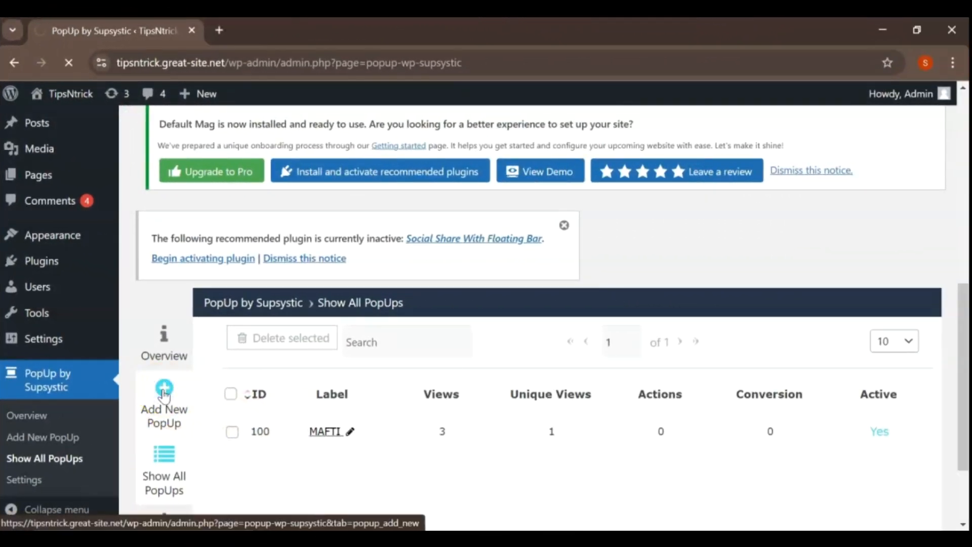
scroll(578, 357, "down", 5)
scroll(578, 358, "down", 12)
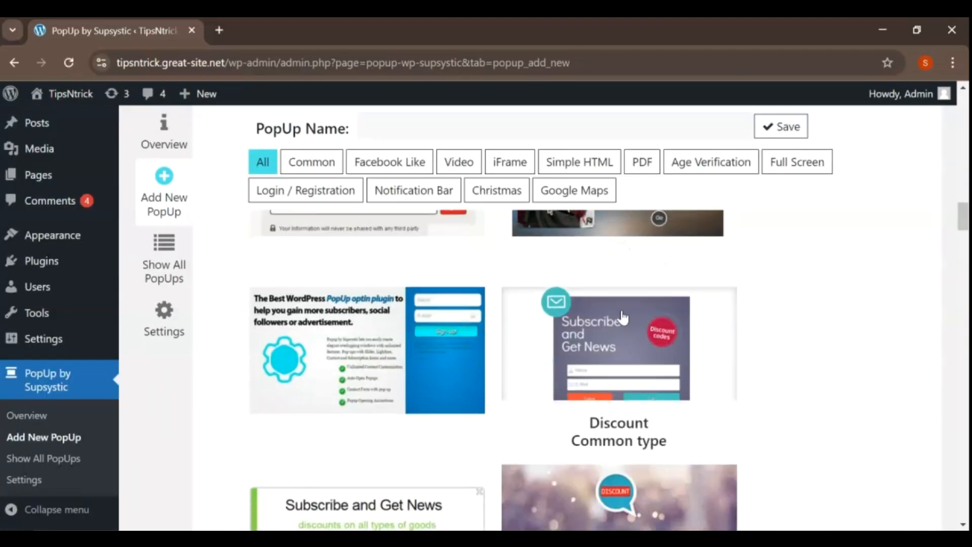
scroll(623, 318, "up", 2)
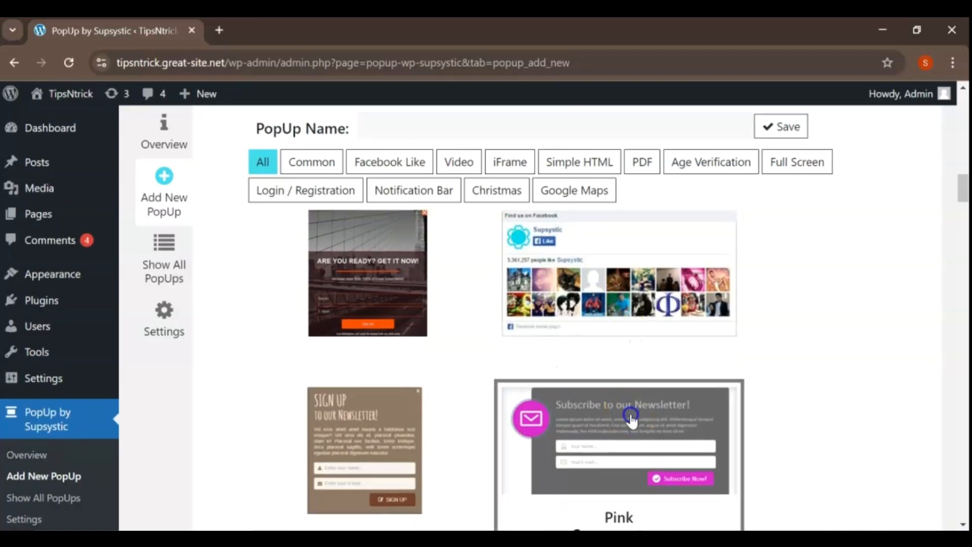
left_click(487, 132)
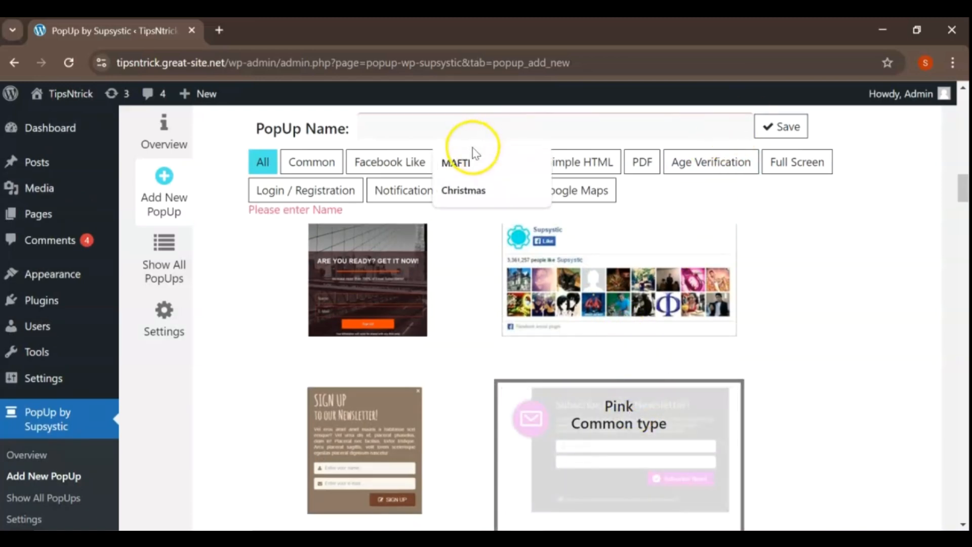
type("sign up")
left_click(782, 126)
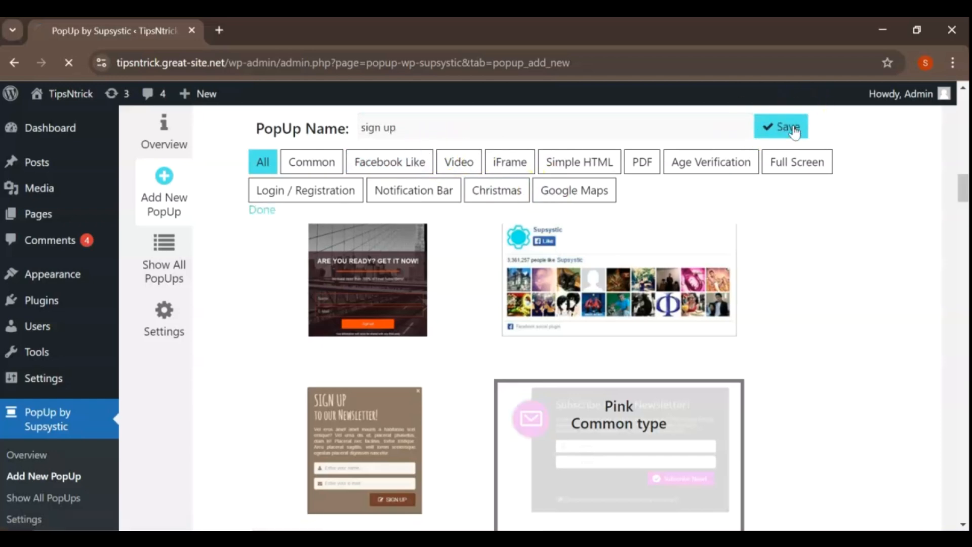
- Delay the sign up popup by 10 seconds after page load and look over its remaining display conditions
scroll(405, 385, "down", 4)
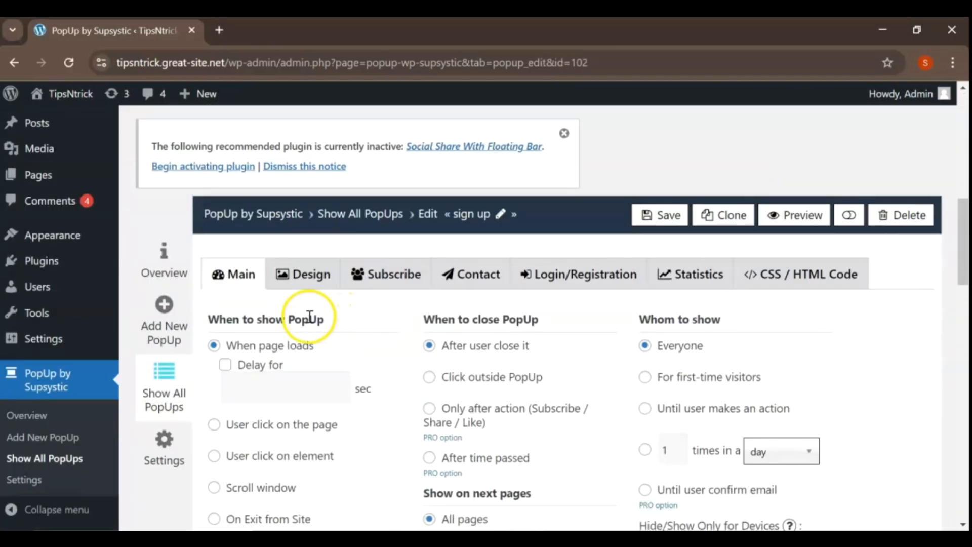
left_click(238, 365)
left_click(287, 386)
type("1")
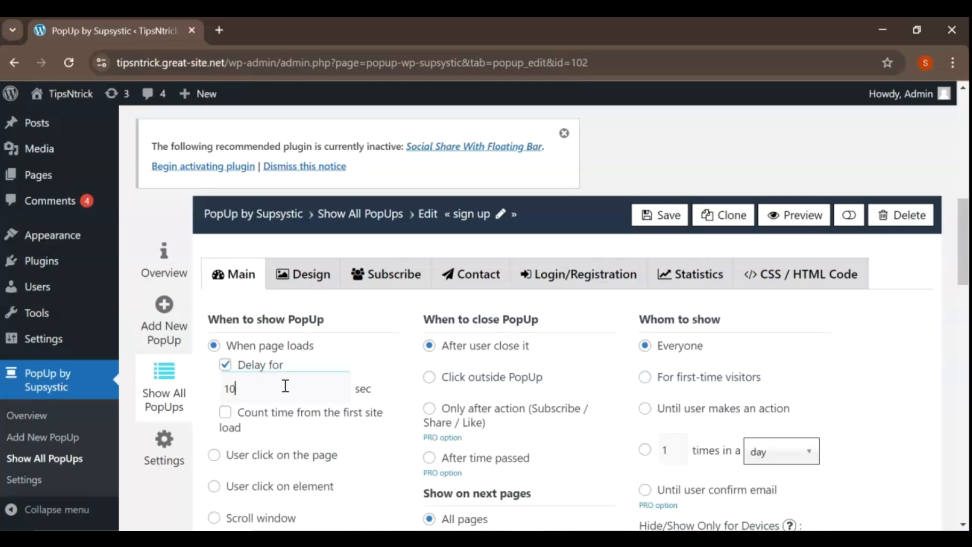
type("0")
left_click(531, 354)
scroll(532, 356, "down", 2)
scroll(530, 353, "down", 2)
- Change the sign up popup's main background color to blue in its design settings
left_click(309, 145)
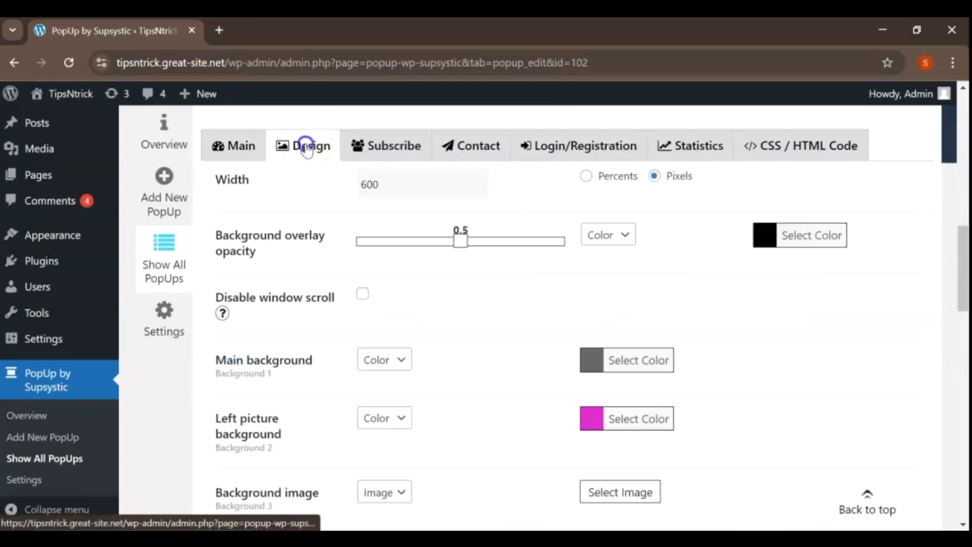
left_click(400, 375)
left_click(640, 367)
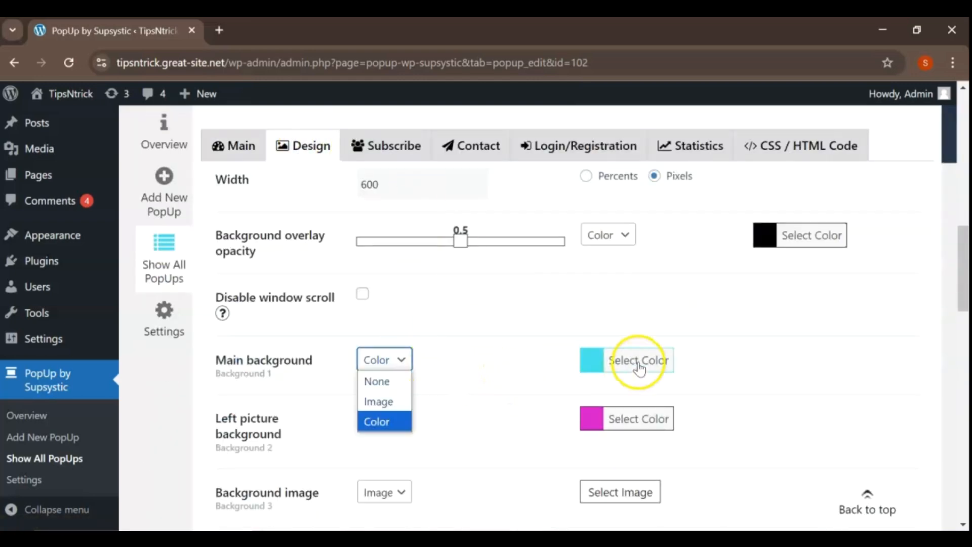
scroll(640, 367, "down", 3)
left_click(654, 388)
left_click(521, 347)
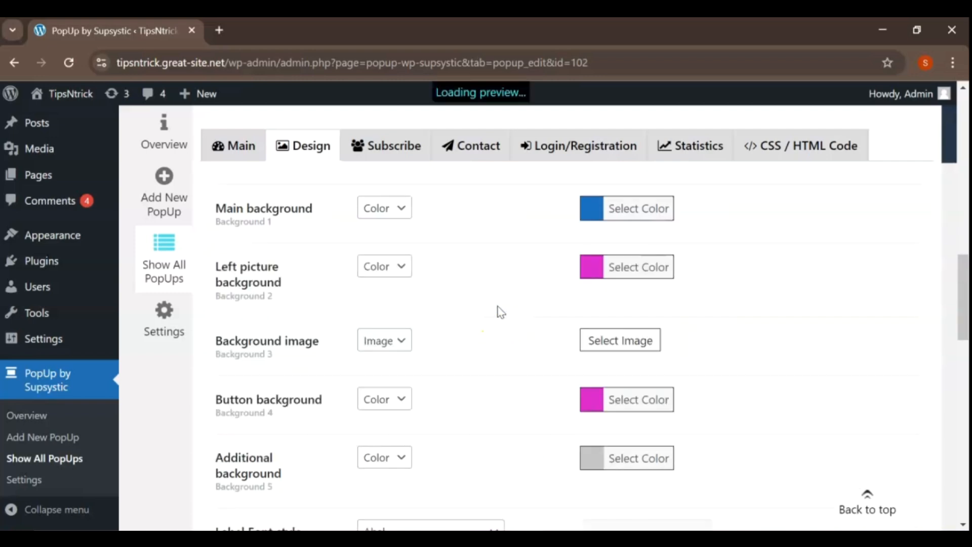
- Set the popup's left picture background to purple and its button background to black
left_click(618, 274)
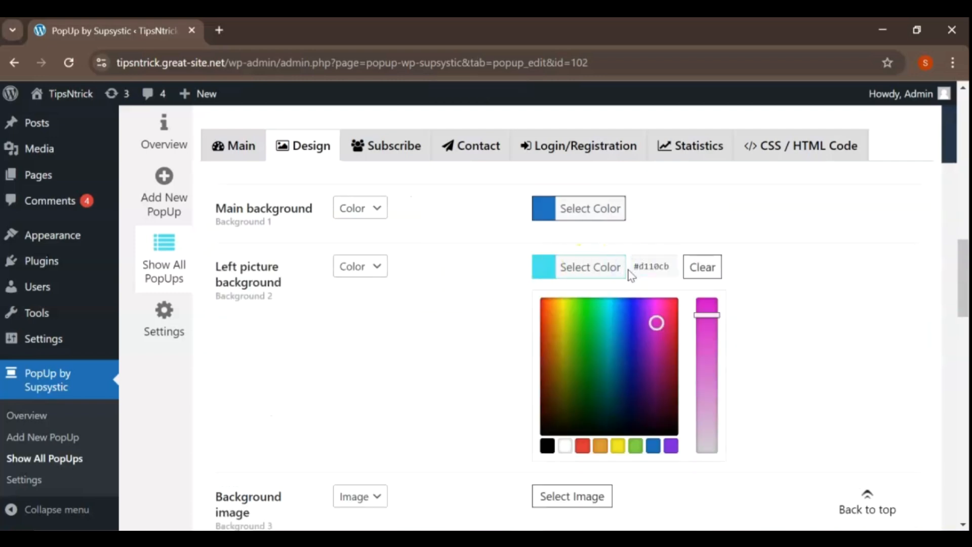
left_click(671, 445)
left_click(499, 375)
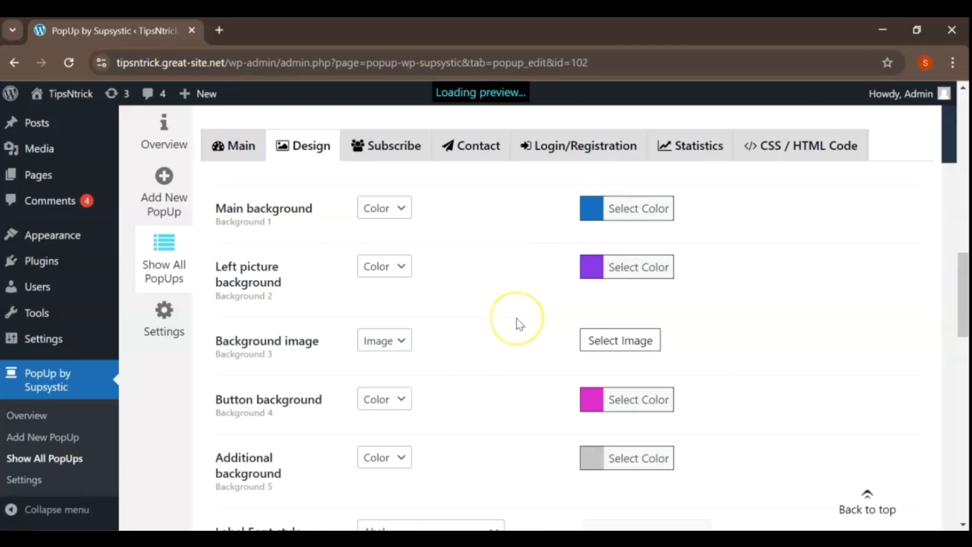
left_click(590, 400)
scroll(587, 405, "down", 3)
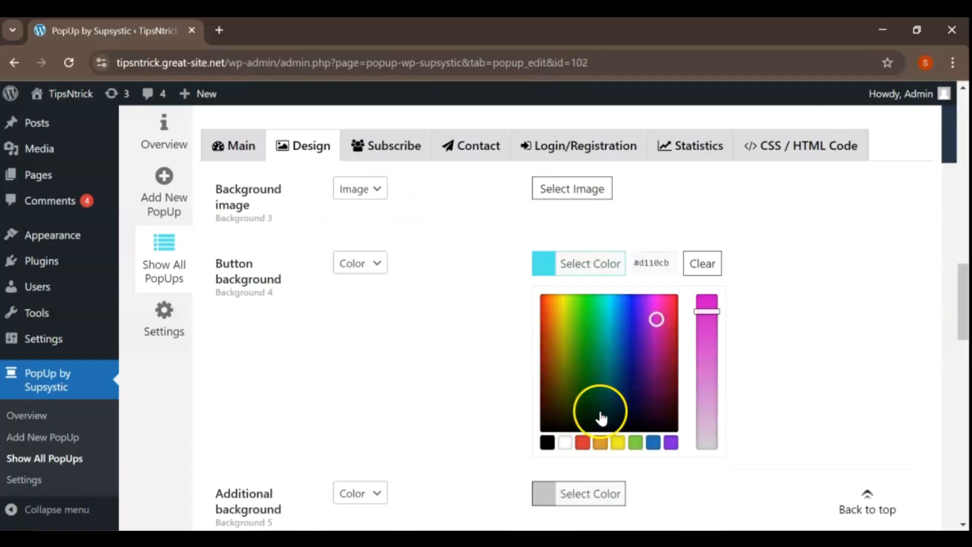
left_click(547, 442)
left_click(488, 335)
- Check the recolored popup's preview and switch its bullet style to the blue check mark
scroll(490, 310, "down", 7)
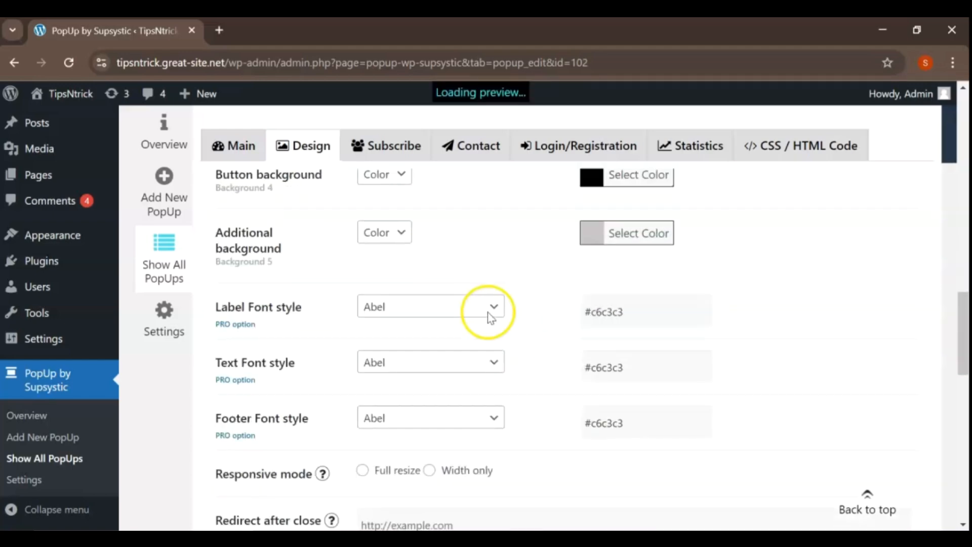
scroll(490, 318, "down", 6)
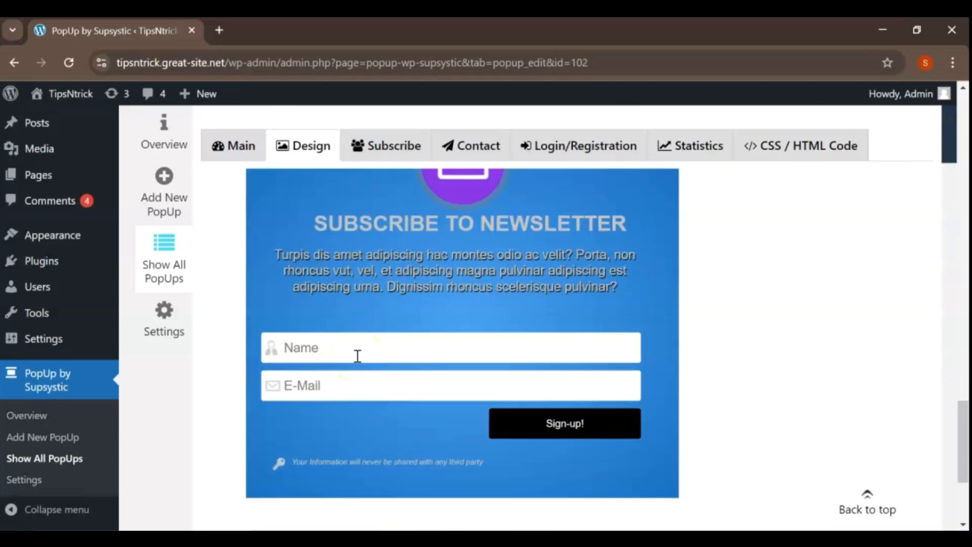
scroll(357, 356, "down", 3)
scroll(358, 356, "up", 3)
left_click(473, 339)
left_click(742, 243)
scroll(741, 245, "up", 5)
left_click(542, 307)
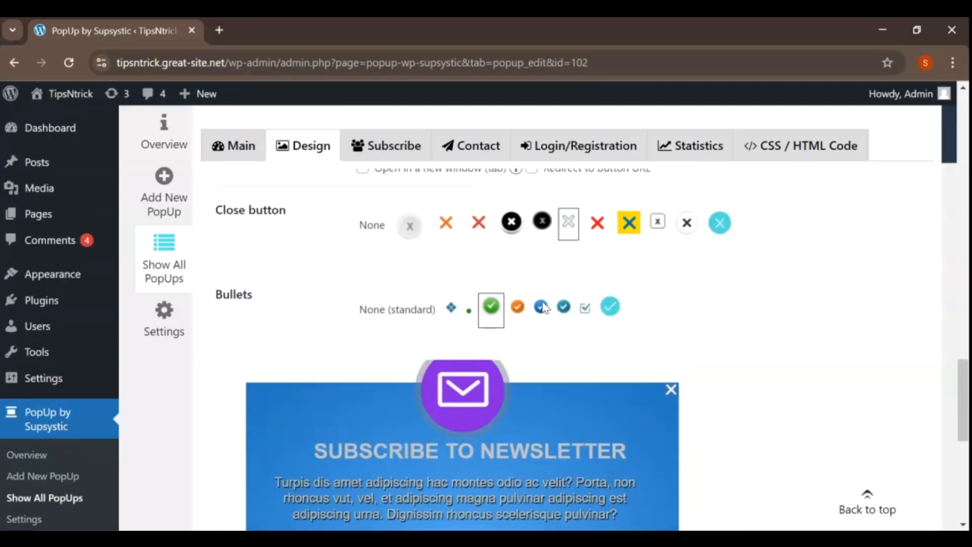
scroll(717, 320, "down", 3)
scroll(717, 320, "up", 6)
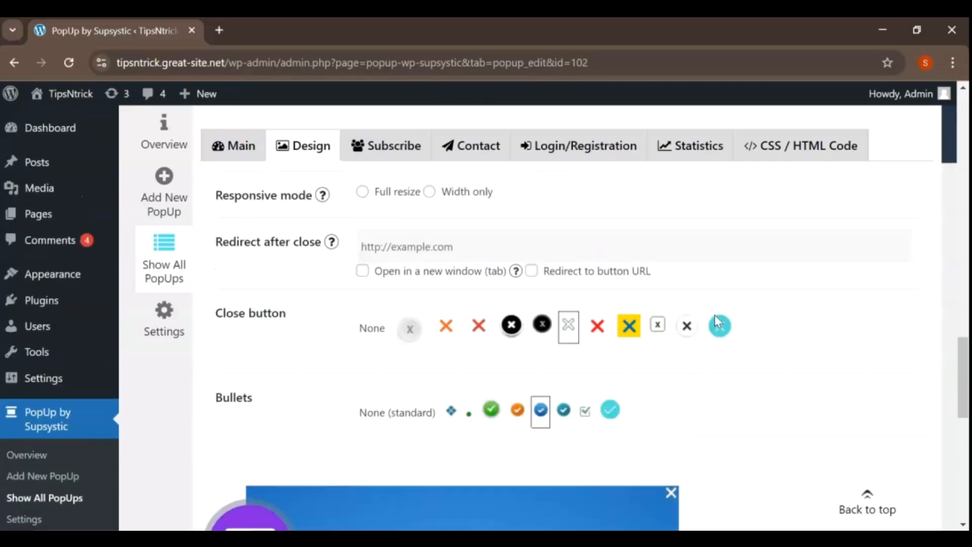
- Copy the MAFTI YouTube channel's URL into the popup's redirect after close setting, and toggle Redirect to button URL
left_click(472, 296)
left_click(449, 527)
left_click(239, 63)
right_click(238, 62)
left_click(286, 203)
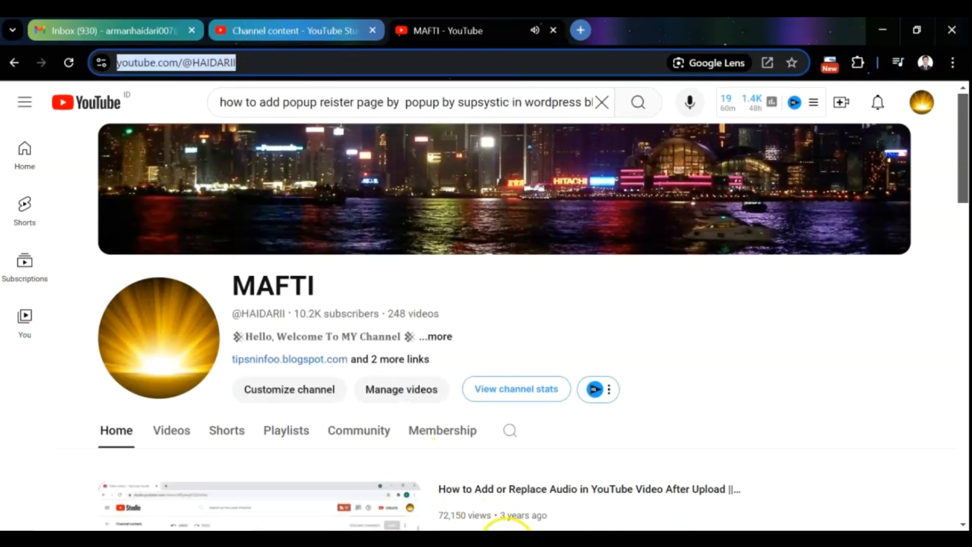
left_click(448, 527)
right_click(436, 295)
left_click(461, 160)
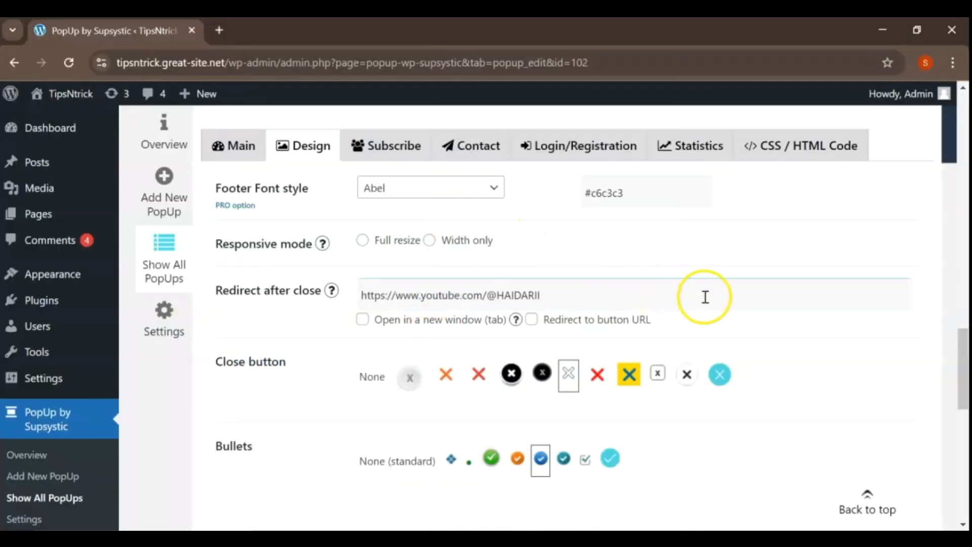
left_click(532, 319)
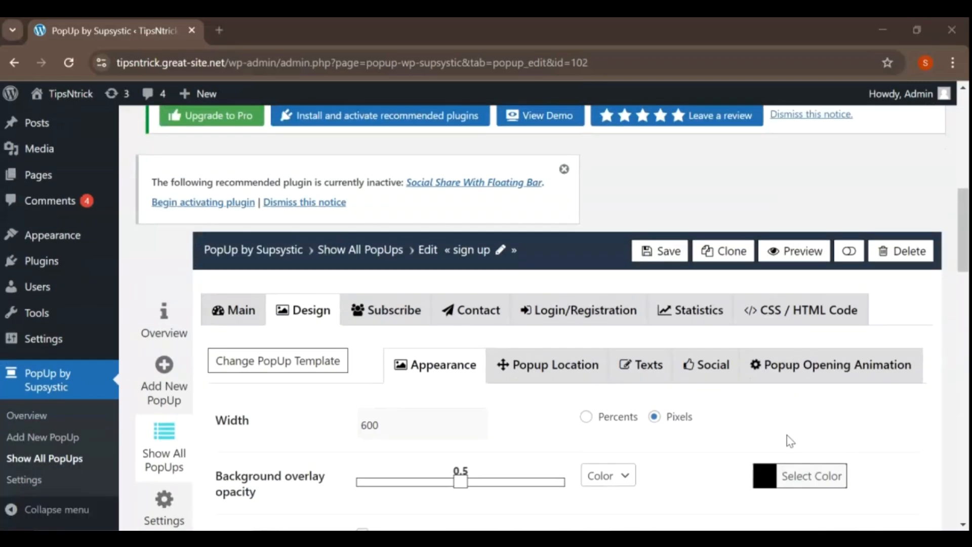
- Look through the popup location choices and pick the Center position
left_click(527, 372)
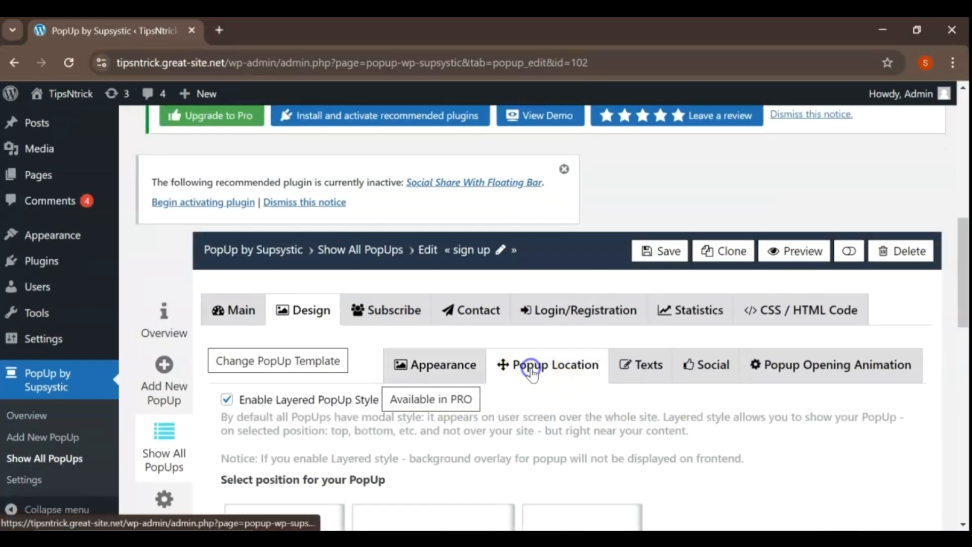
scroll(533, 375, "down", 1)
scroll(532, 375, "down", 4)
left_click(562, 328)
left_click(600, 292)
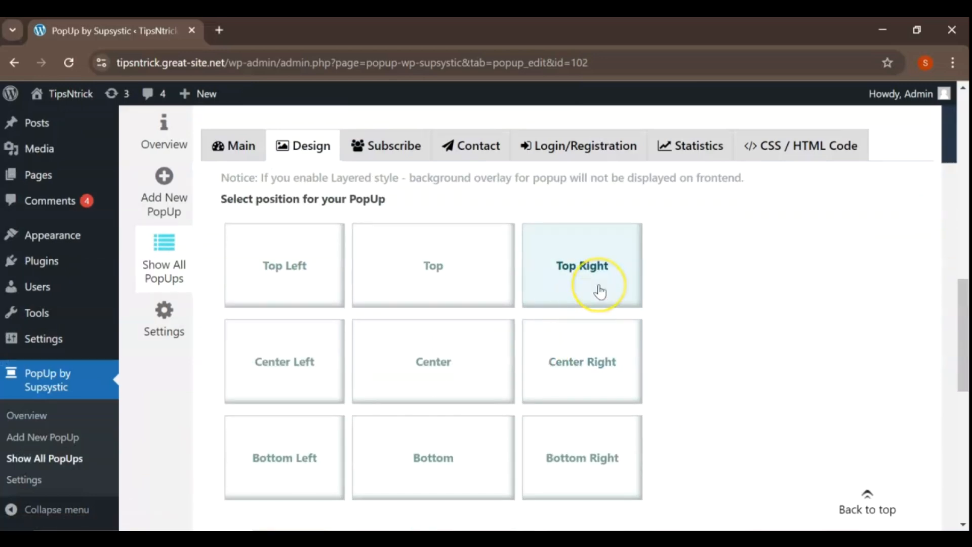
left_click(449, 362)
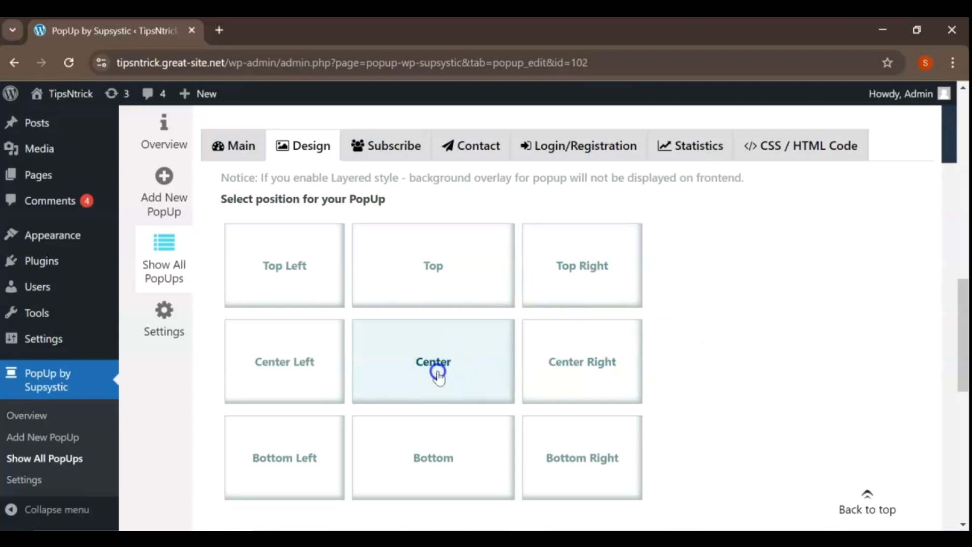
scroll(439, 375, "up", 2)
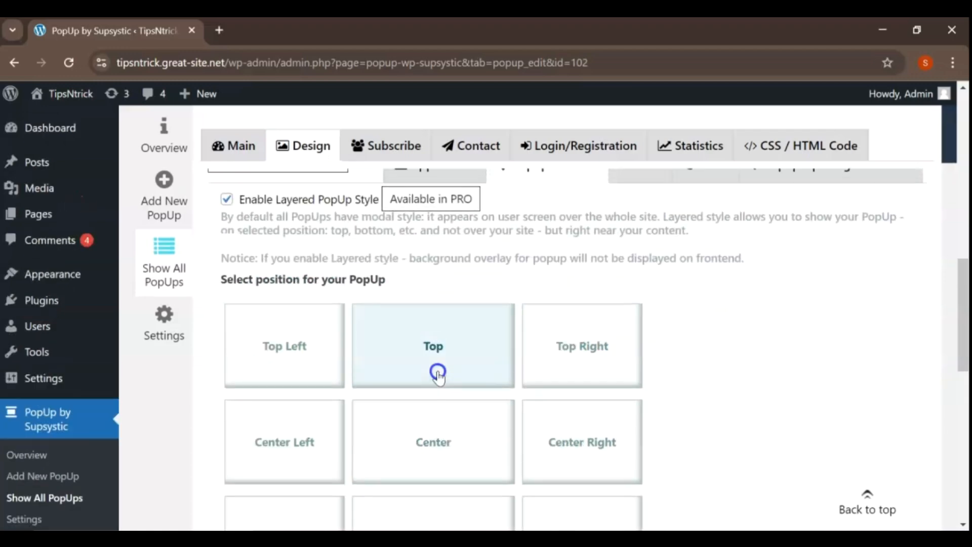
scroll(439, 373, "up", 3)
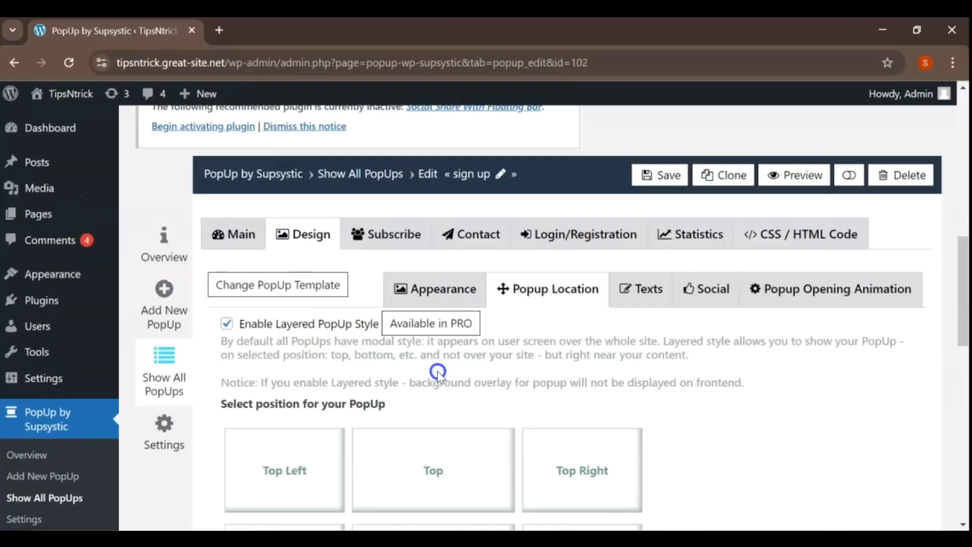
- Examine the popup's heading, text block and foot note, comparing them with the preview
left_click(628, 297)
scroll(630, 300, "down", 3)
scroll(630, 299, "down", 1)
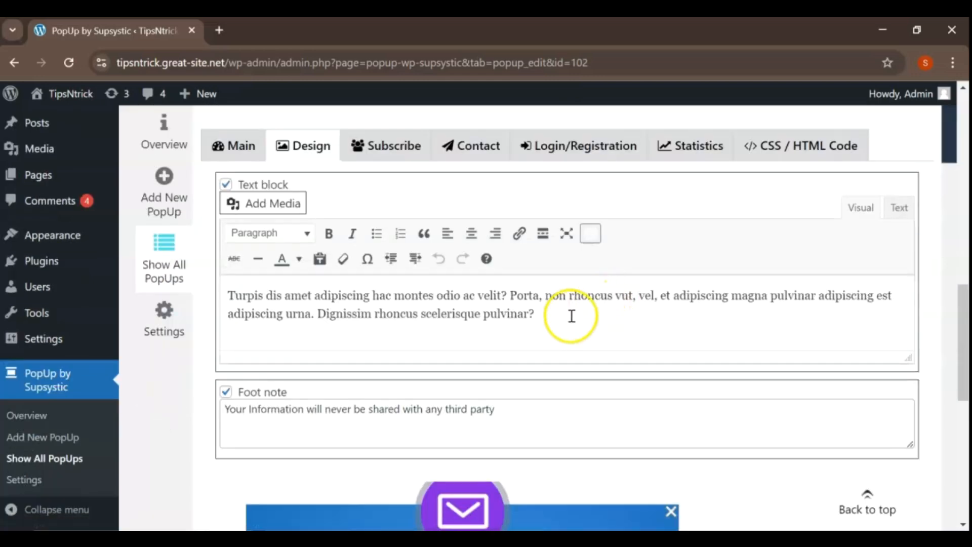
scroll(522, 334, "down", 3)
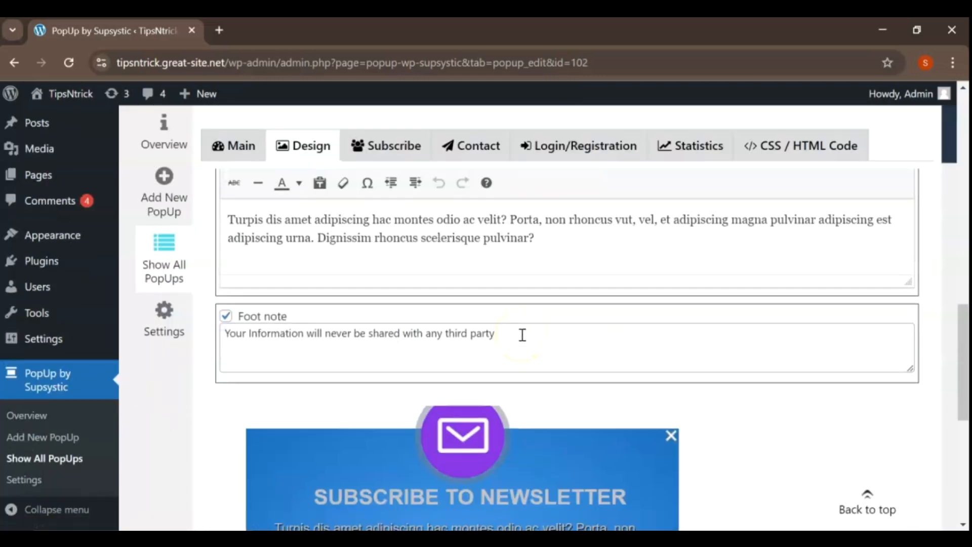
scroll(523, 335, "down", 4)
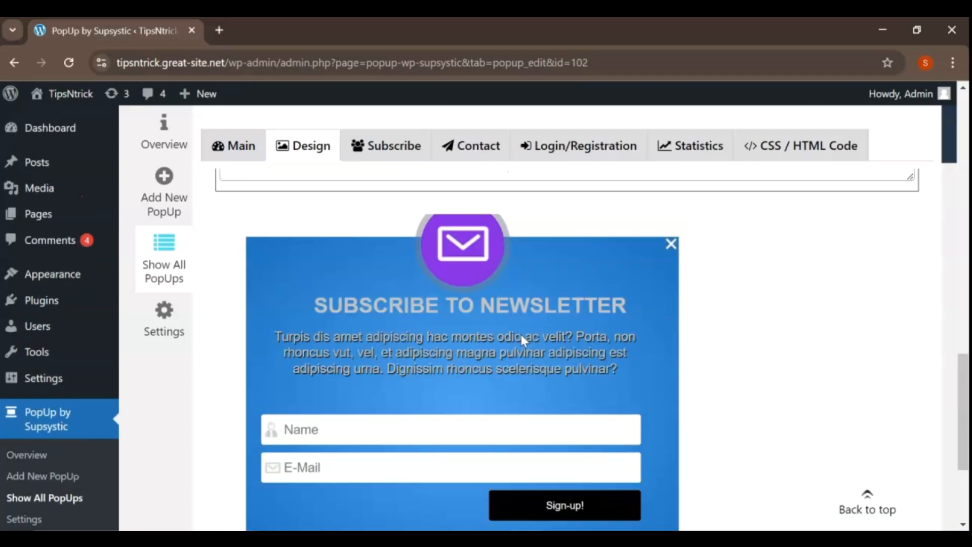
scroll(521, 335, "up", 4)
left_click_drag(536, 315, 374, 296)
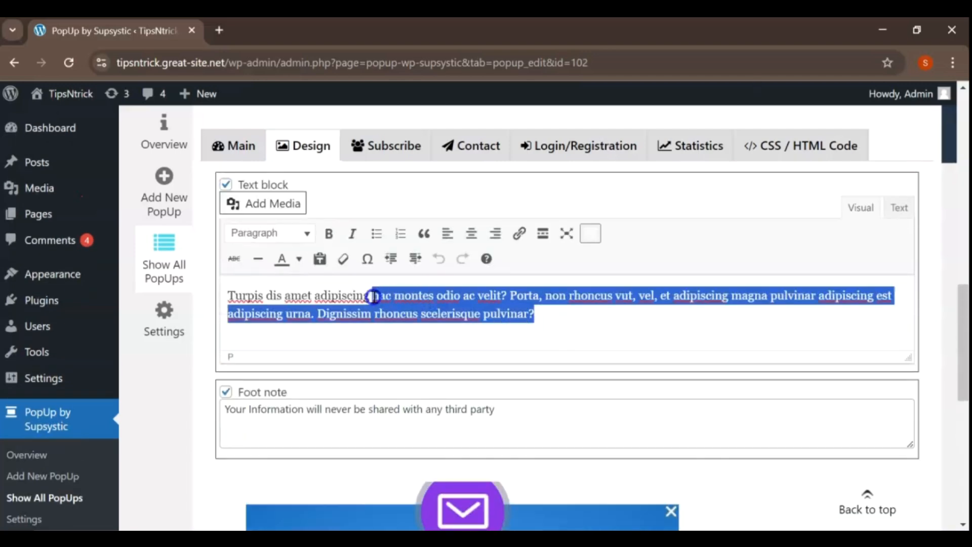
left_click_drag(508, 410, 367, 410)
scroll(588, 322, "up", 4)
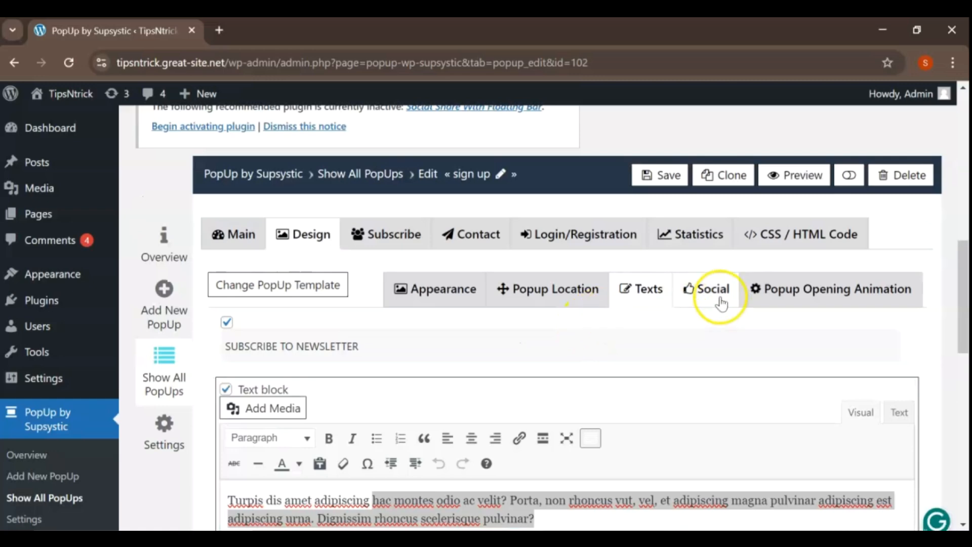
- Give the popup the Flip Y opening animation and save the popup
left_click(810, 392)
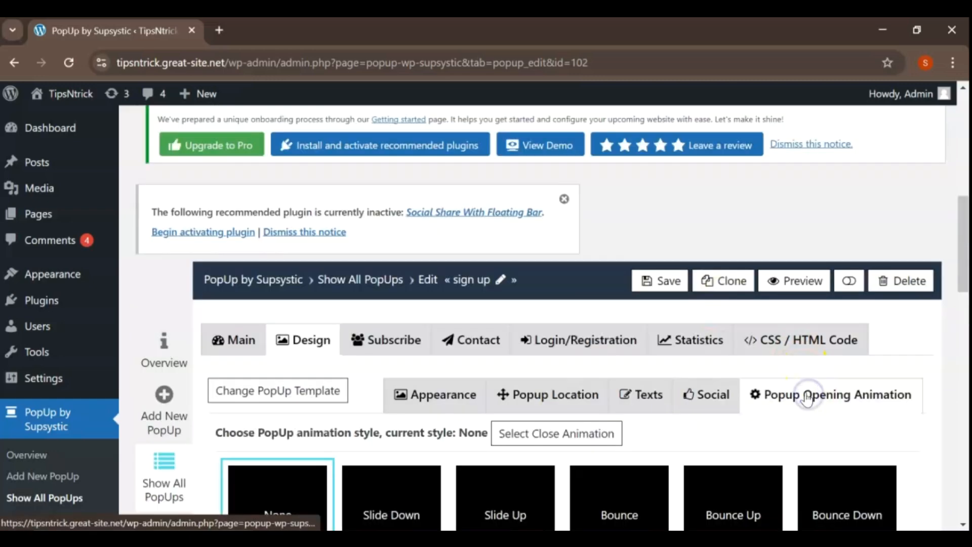
scroll(792, 364, "down", 5)
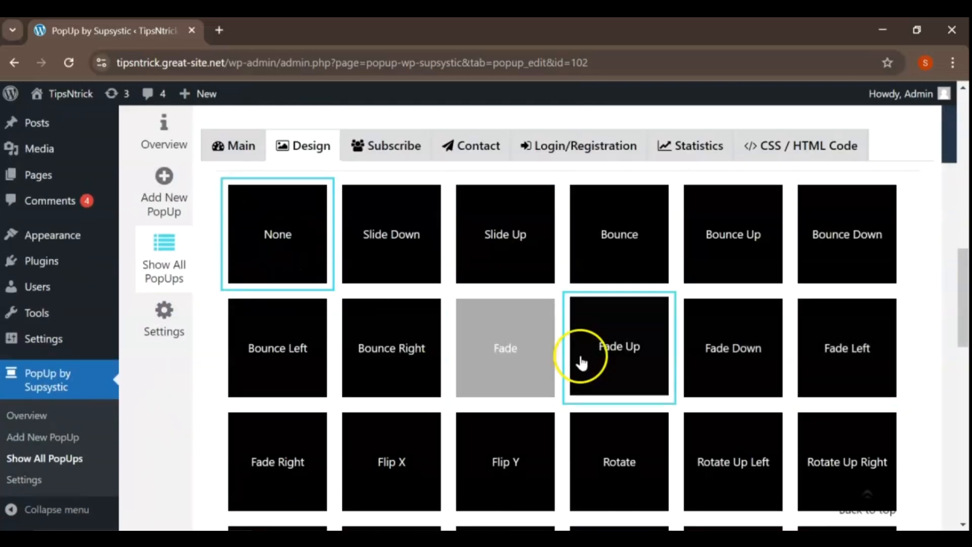
scroll(487, 370, "down", 1)
left_click(500, 384)
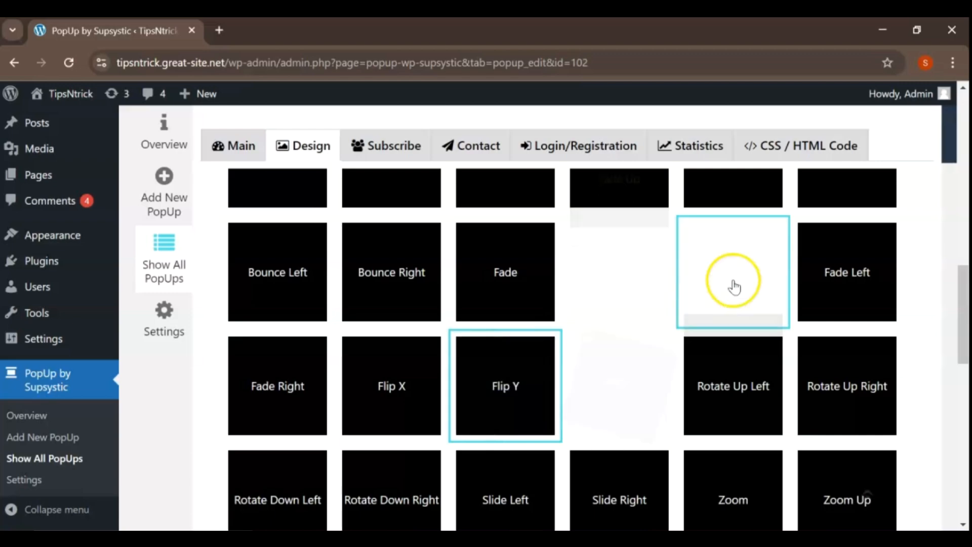
scroll(659, 365, "down", 3)
scroll(296, 456, "down", 10)
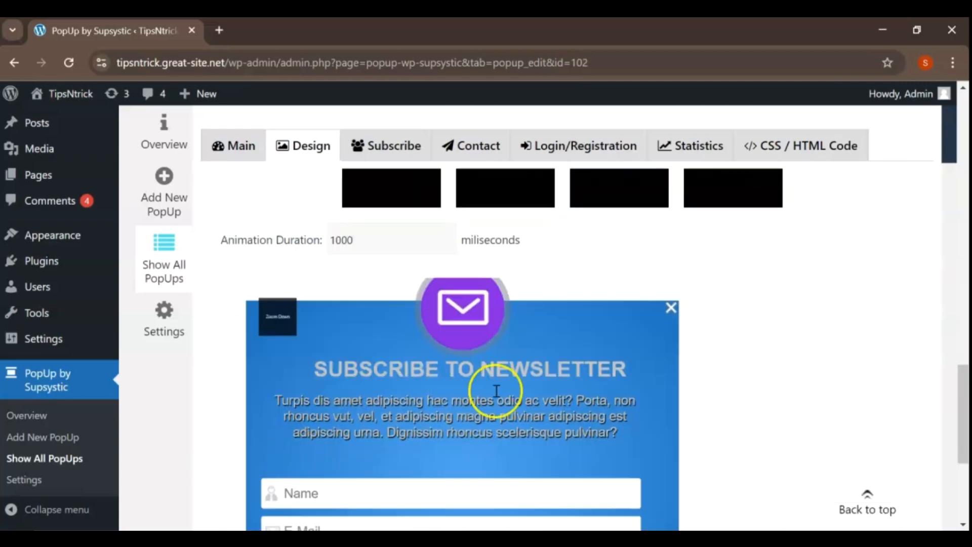
scroll(902, 227, "up", 20)
scroll(852, 242, "down", 3)
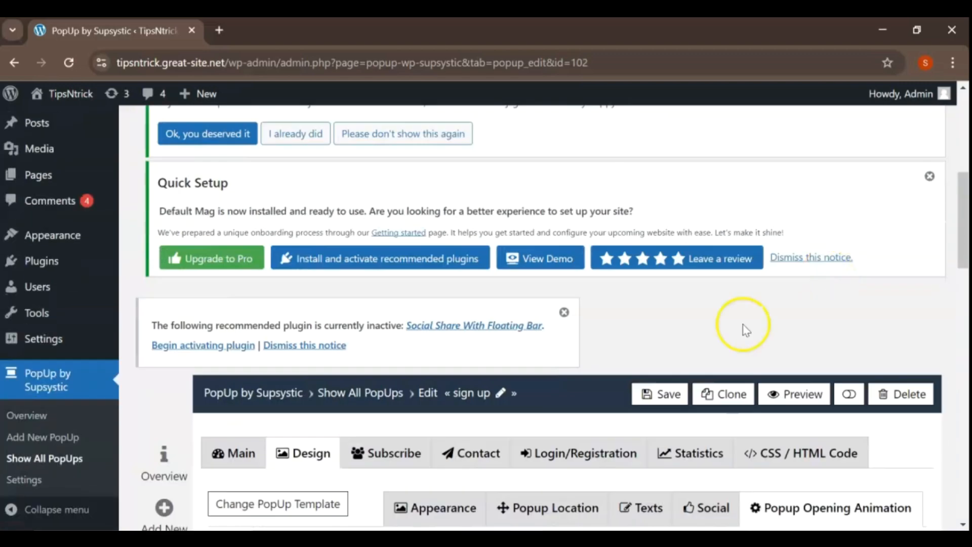
left_click(660, 394)
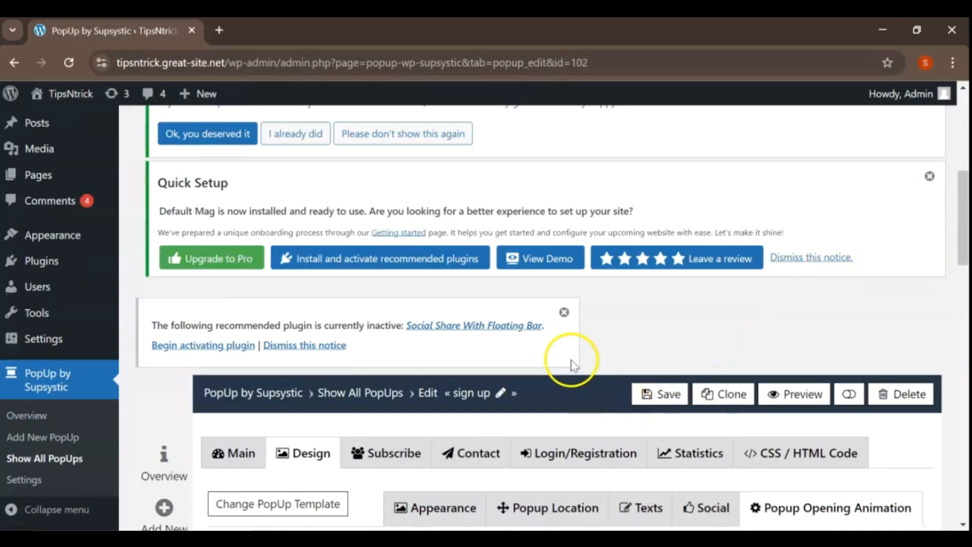
- Test the popup on the live site by entering a subscriber's name and e-mail and submitting the sign-up form
mouse_move(64, 98)
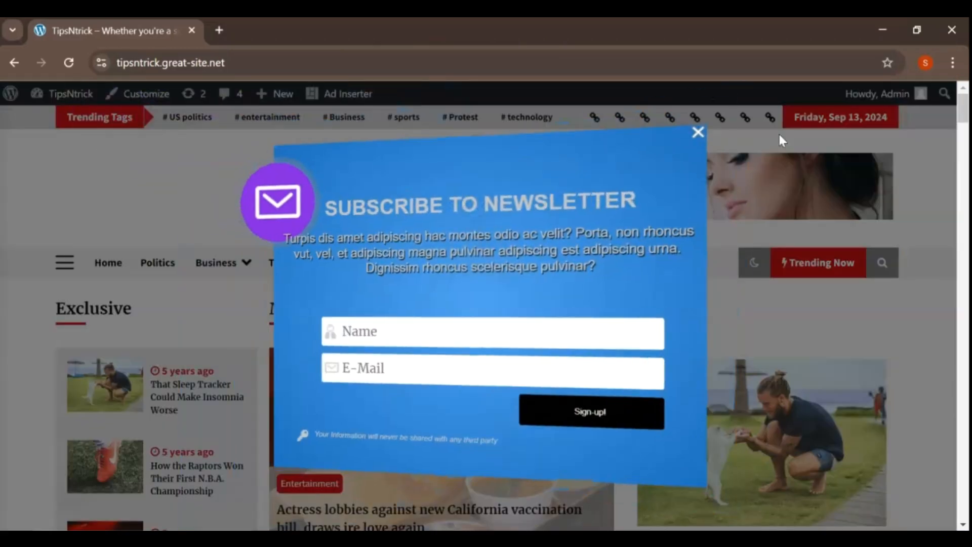
left_click(375, 329)
left_click(403, 368)
left_click(404, 367)
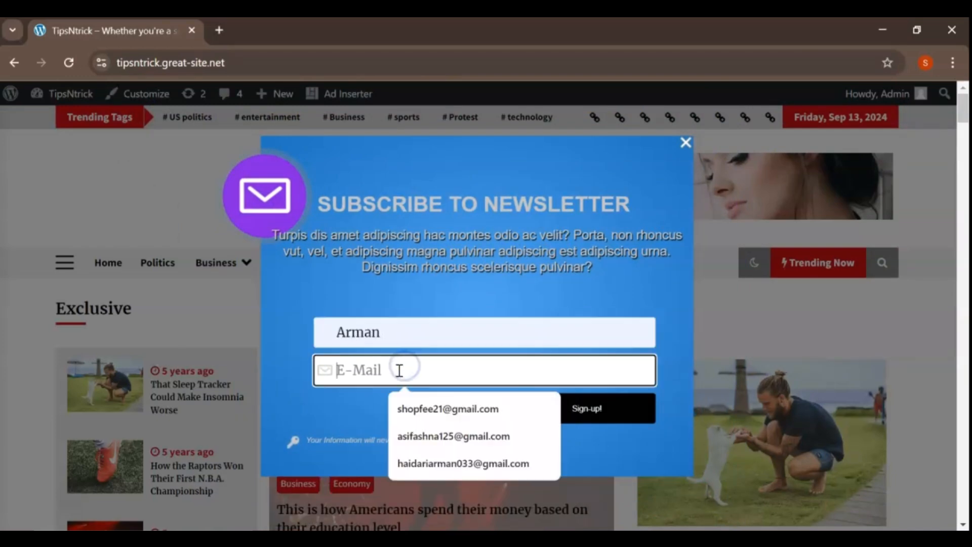
left_click(410, 409)
left_click(572, 415)
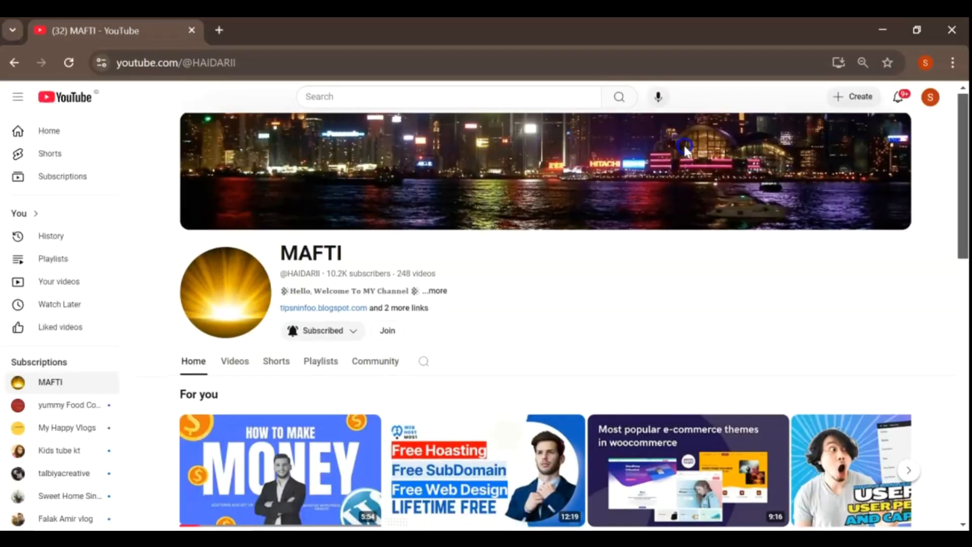
- Look over the MAFTI YouTube channel page reached through the popup's redirect
scroll(684, 143, "down", 5)
scroll(685, 147, "down", 2)
scroll(685, 147, "up", 2)
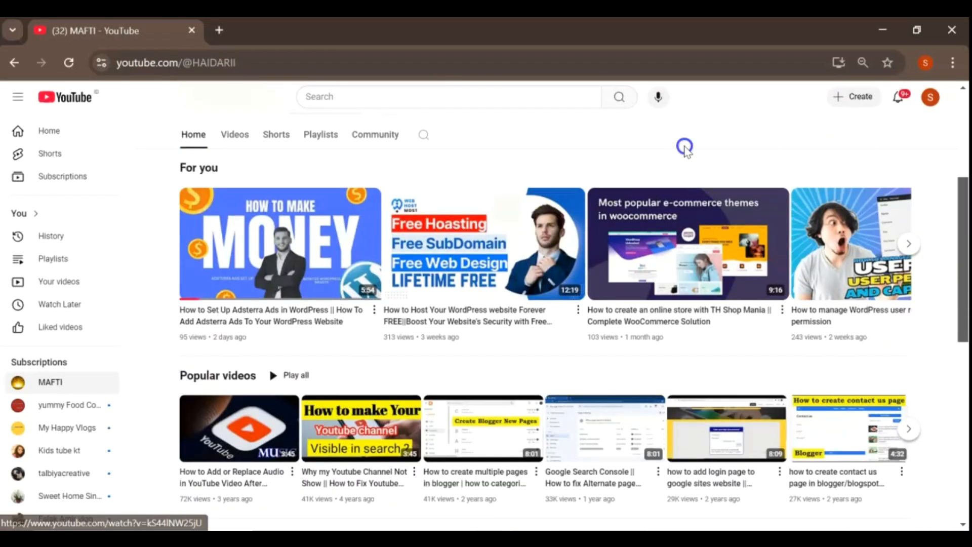